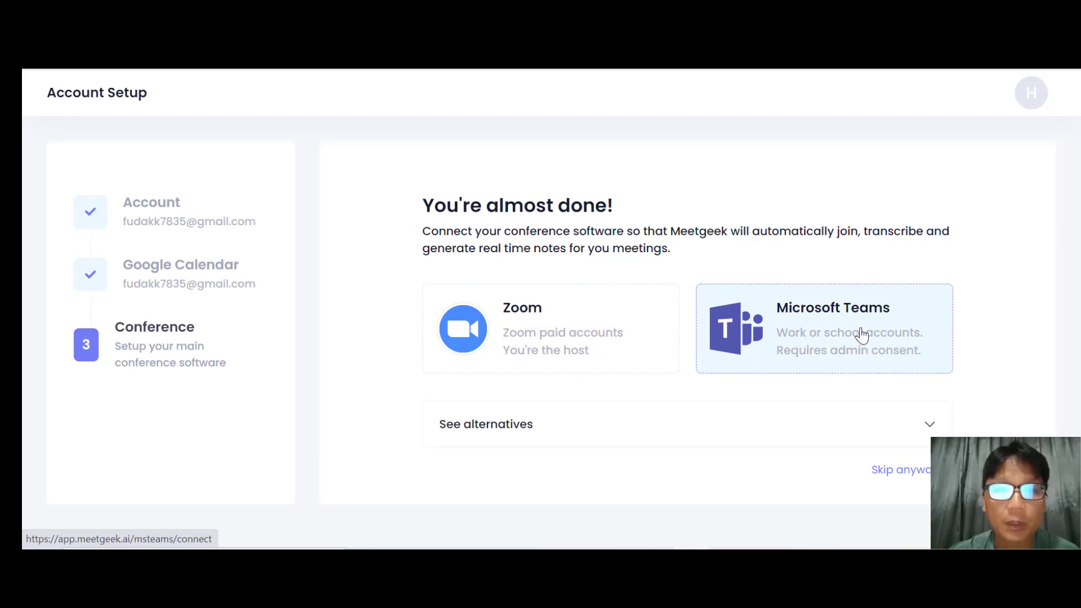
- Expand the alternatives to Zoom or Teams and scroll down to the Skip anyway link
left_click(529, 436)
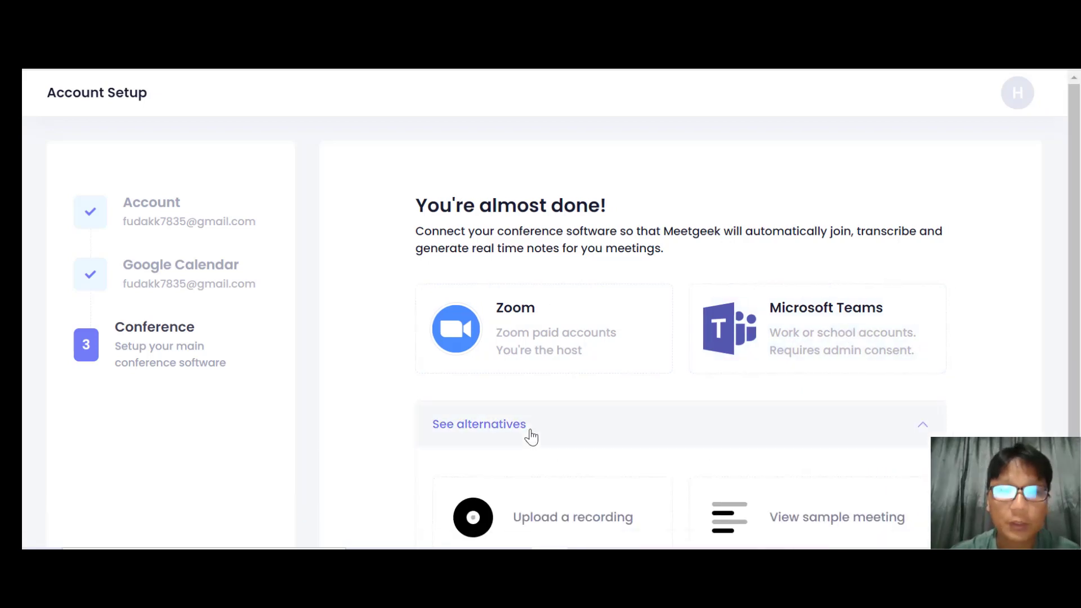
scroll(530, 436, "down", 2)
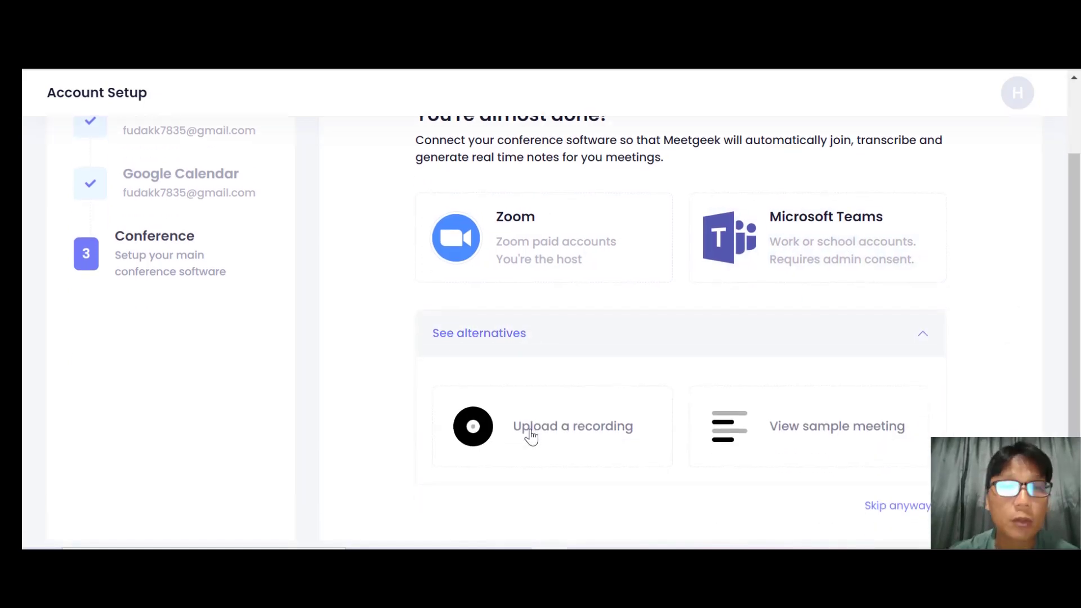
- Skip conference setup to reach Upcoming Meetings and expand the left sidebar
left_click(907, 516)
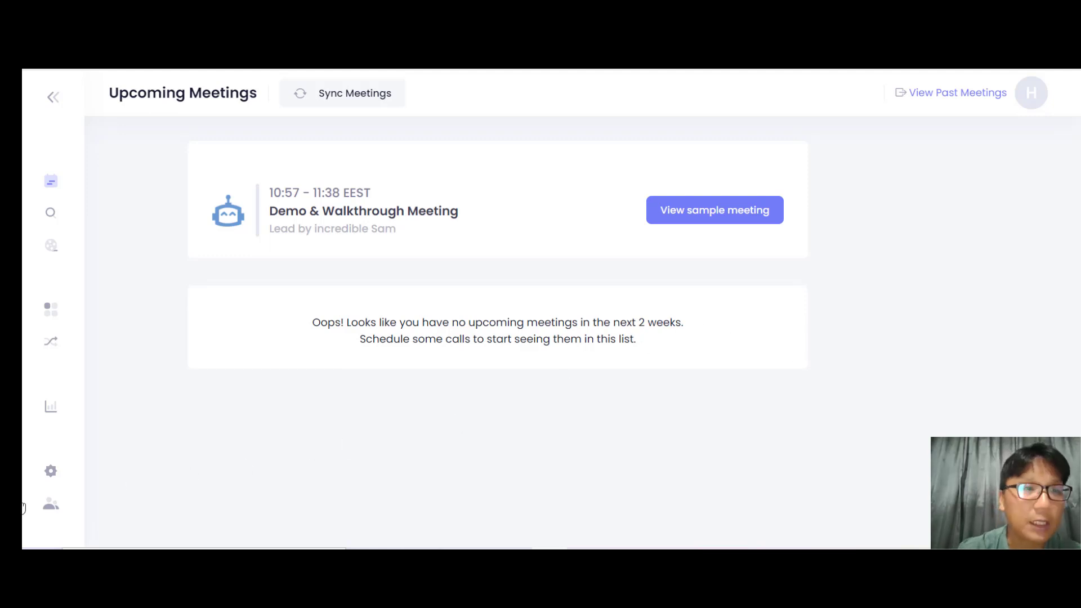
mouse_move(49, 329)
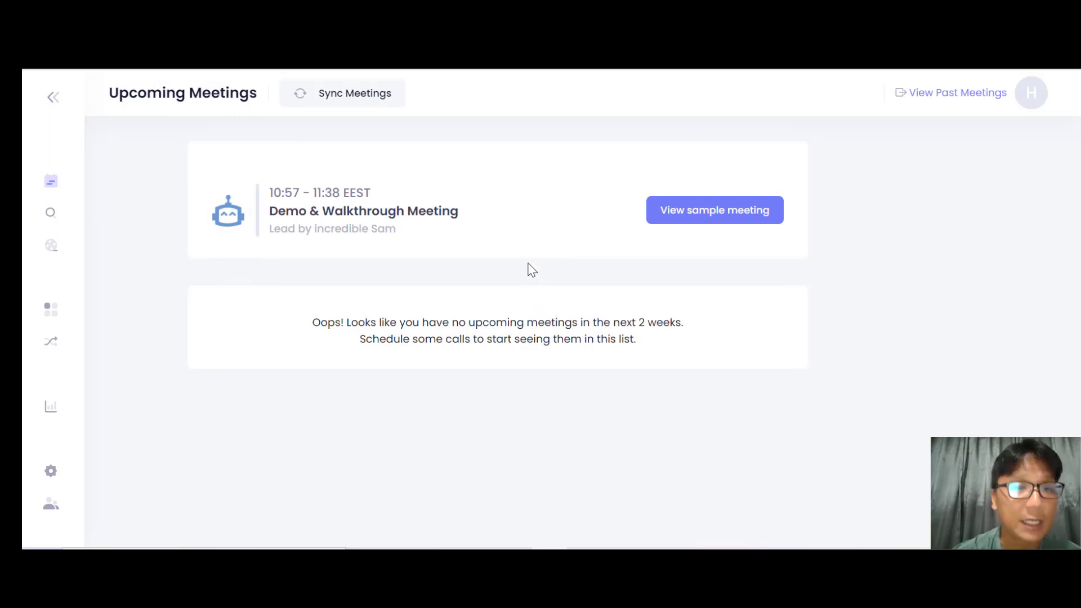
mouse_move(33, 180)
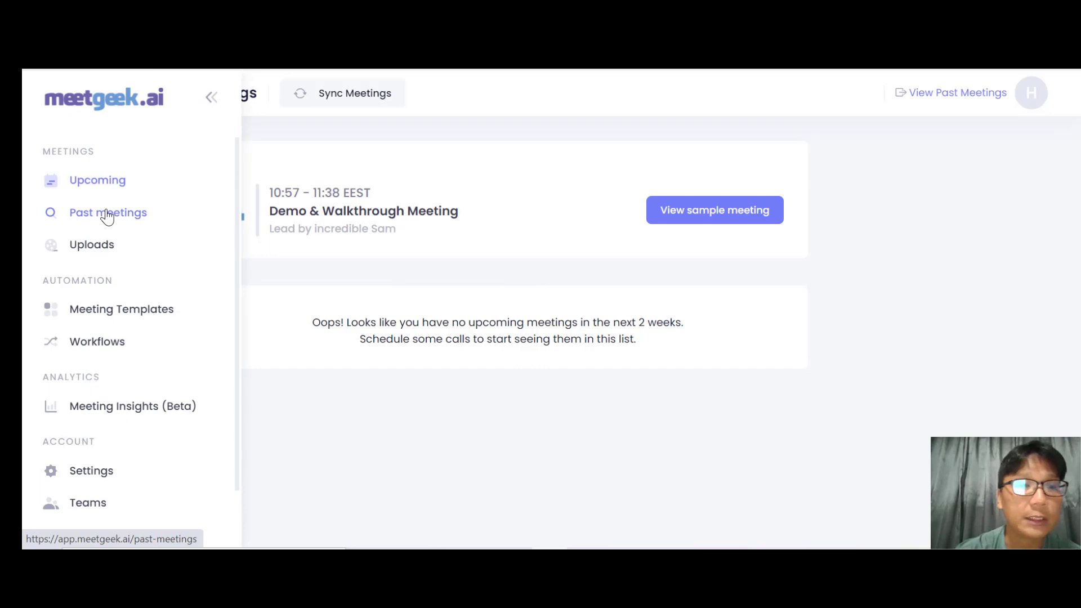
- Visit Past meetings, then the Uploads page, which lists no uploads yet
left_click(107, 214)
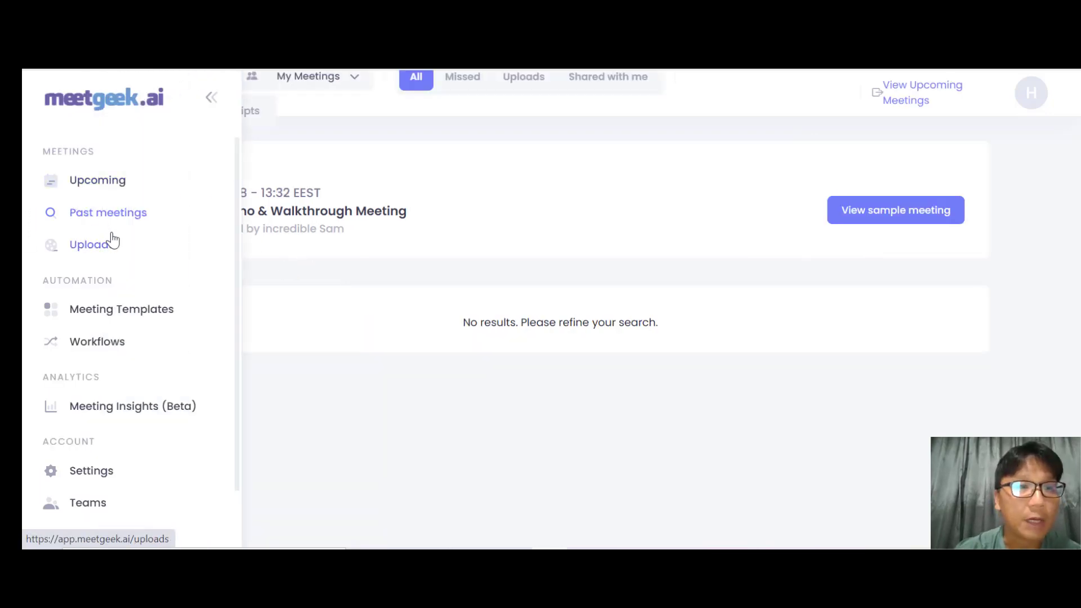
left_click(107, 251)
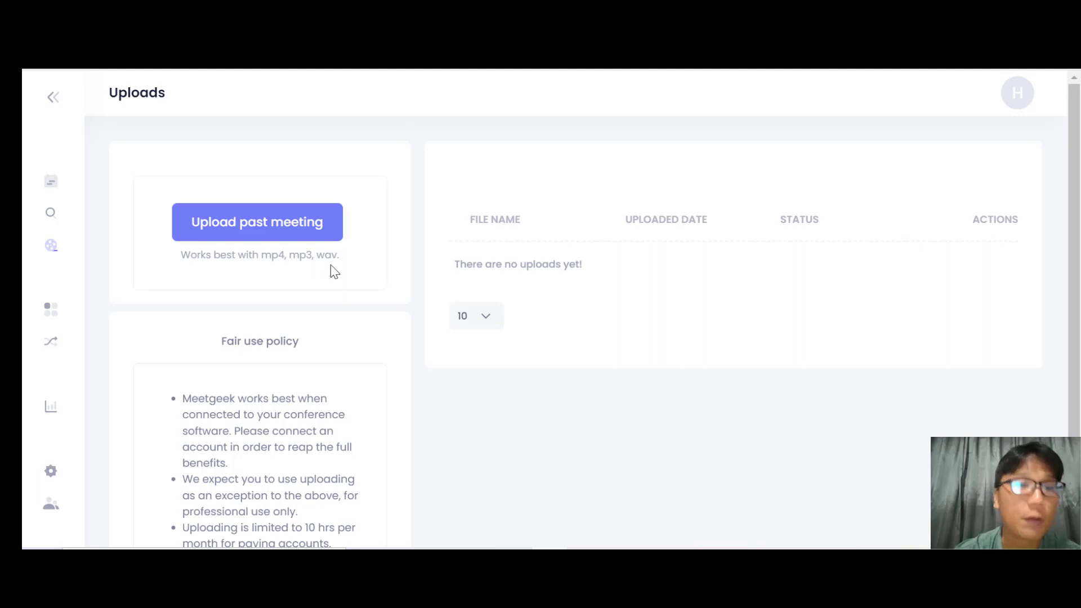
mouse_move(61, 216)
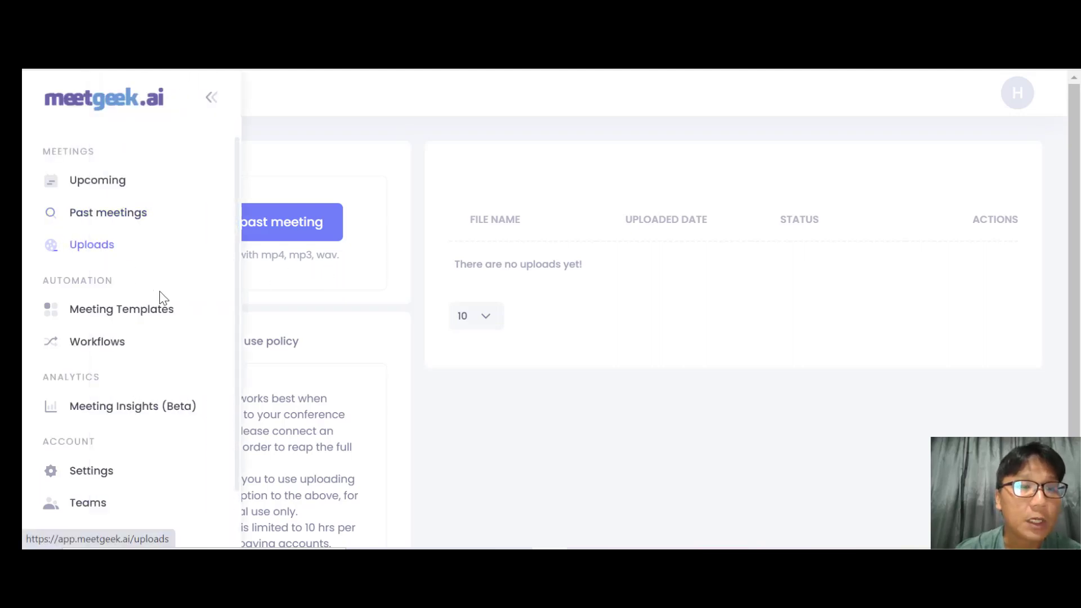
- Open the General meeting template and view its empty agenda
left_click(142, 313)
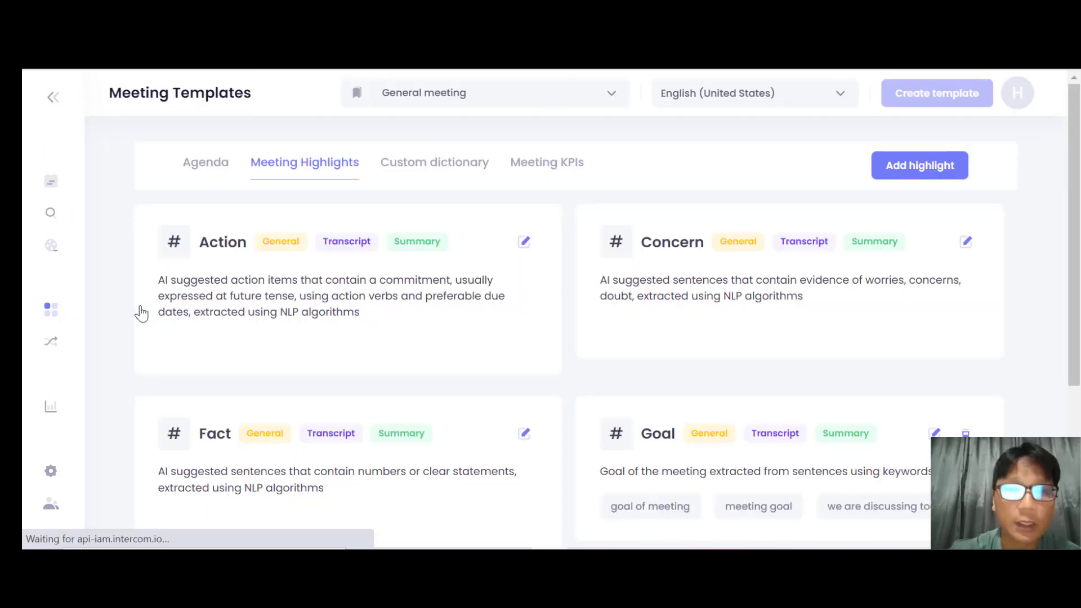
scroll(141, 313, "down", 2)
scroll(142, 313, "up", 1)
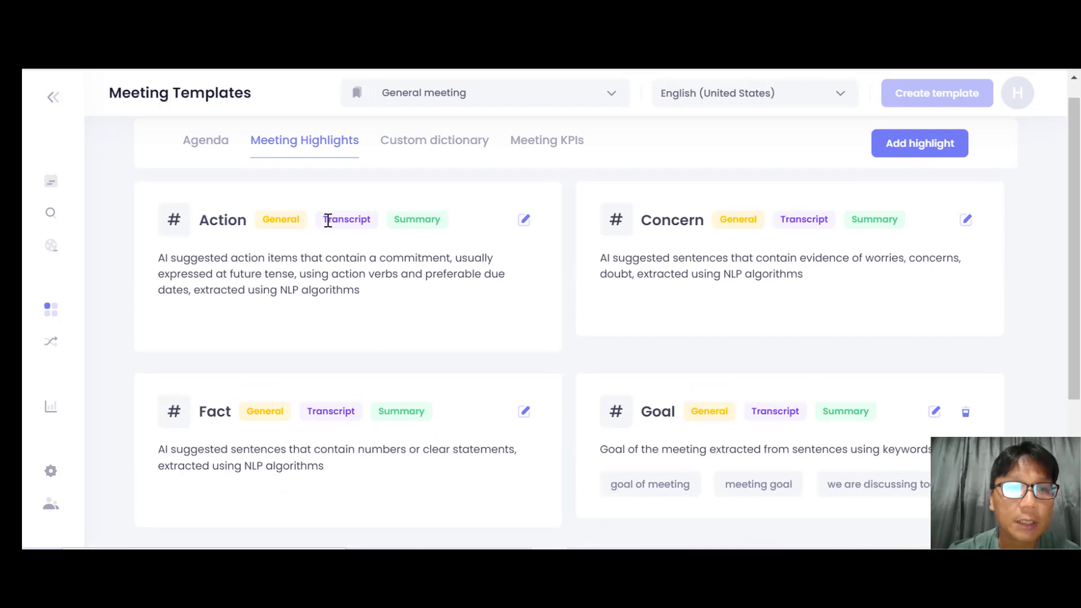
left_click(217, 147)
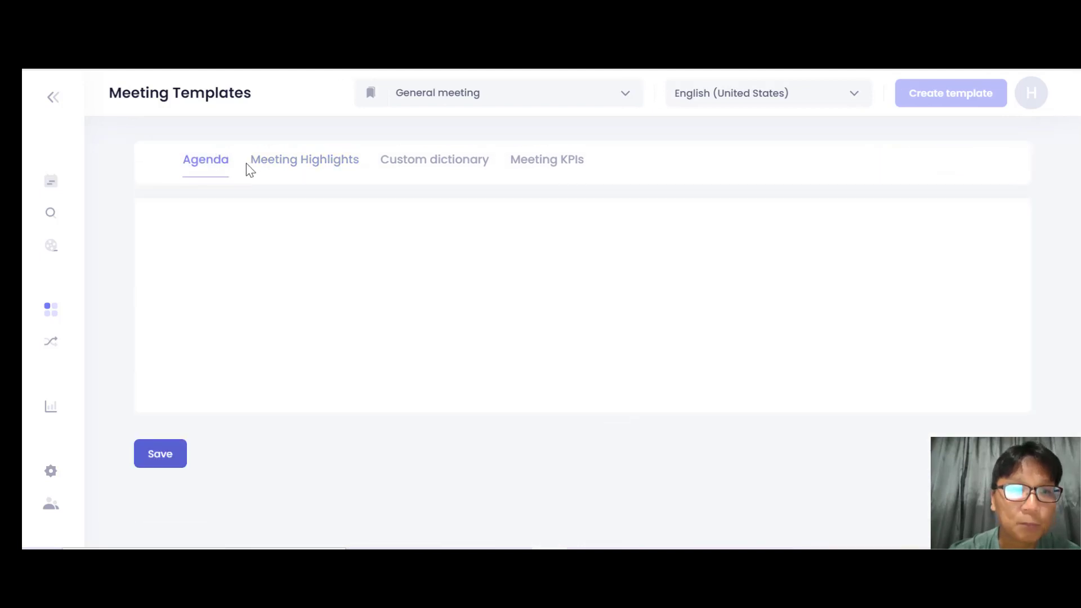
left_click(342, 307)
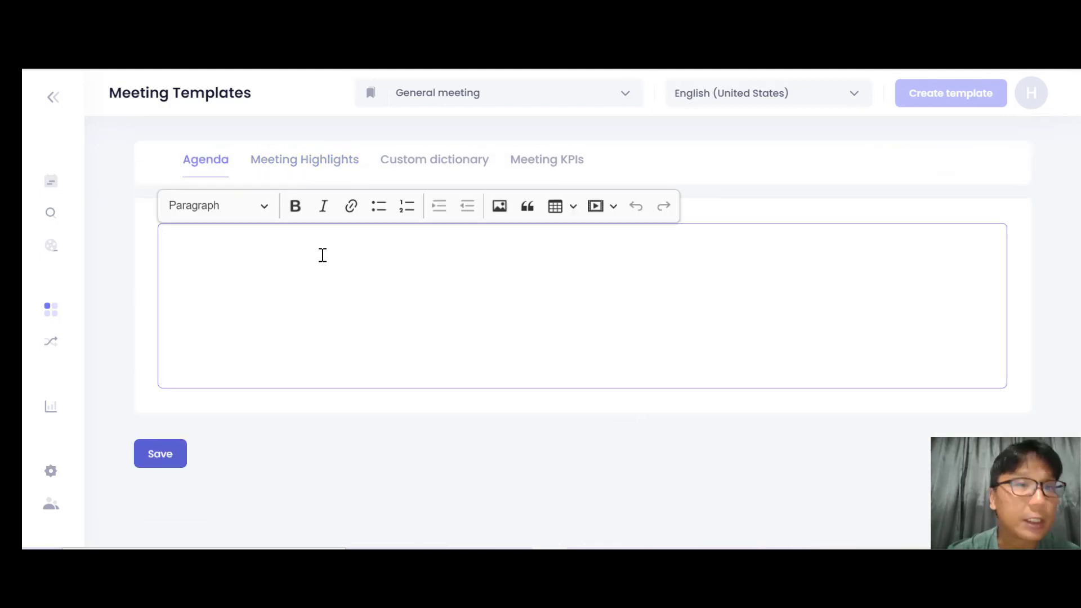
- Review the template's Meeting Highlights, then go to its Custom dictionary
left_click(311, 164)
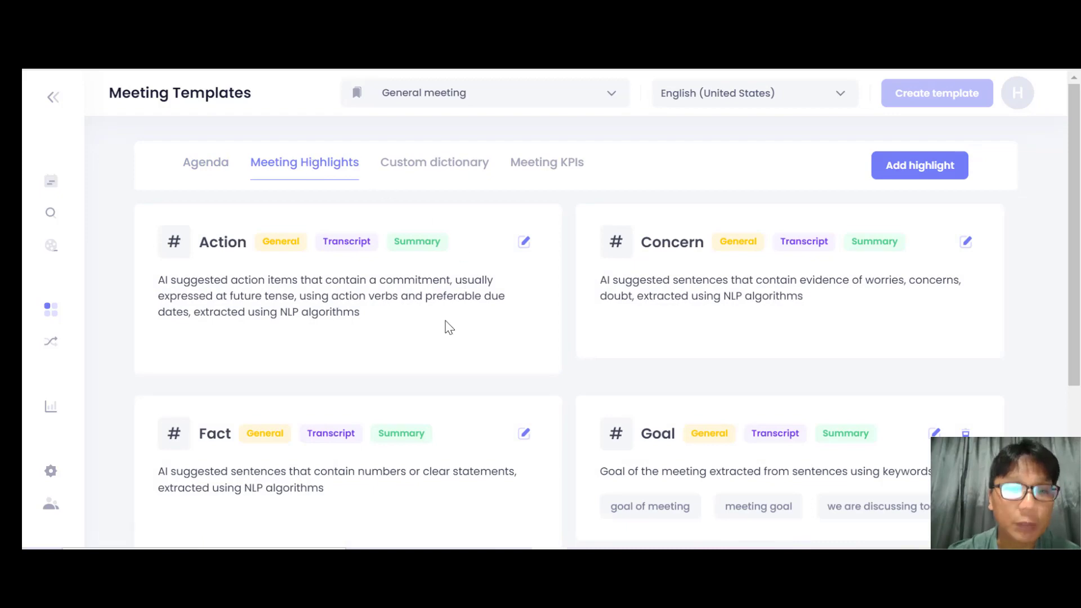
scroll(444, 326, "down", 4)
scroll(444, 326, "up", 4)
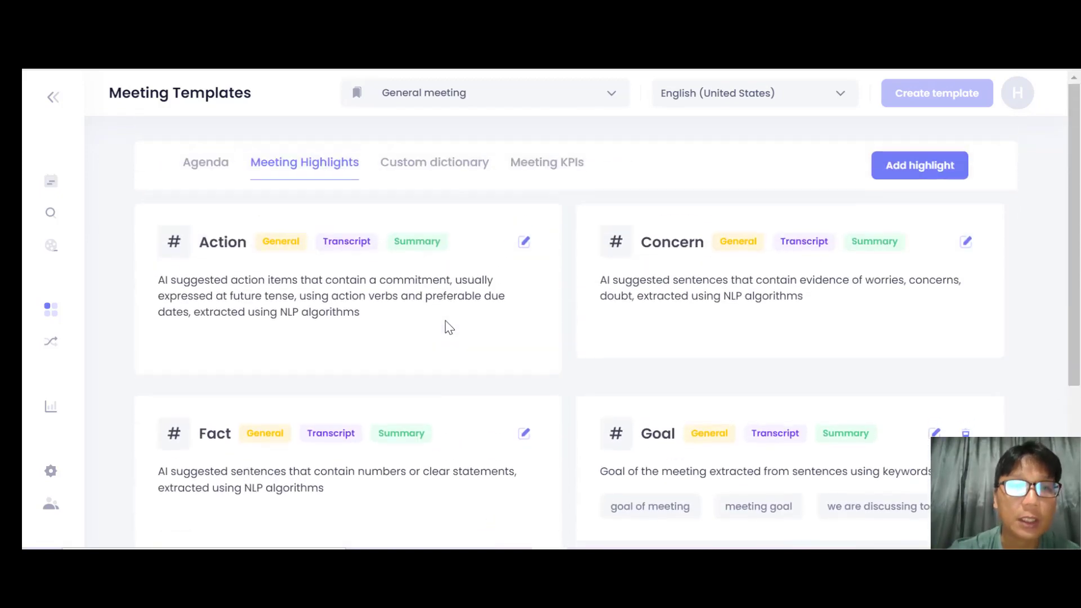
left_click(465, 180)
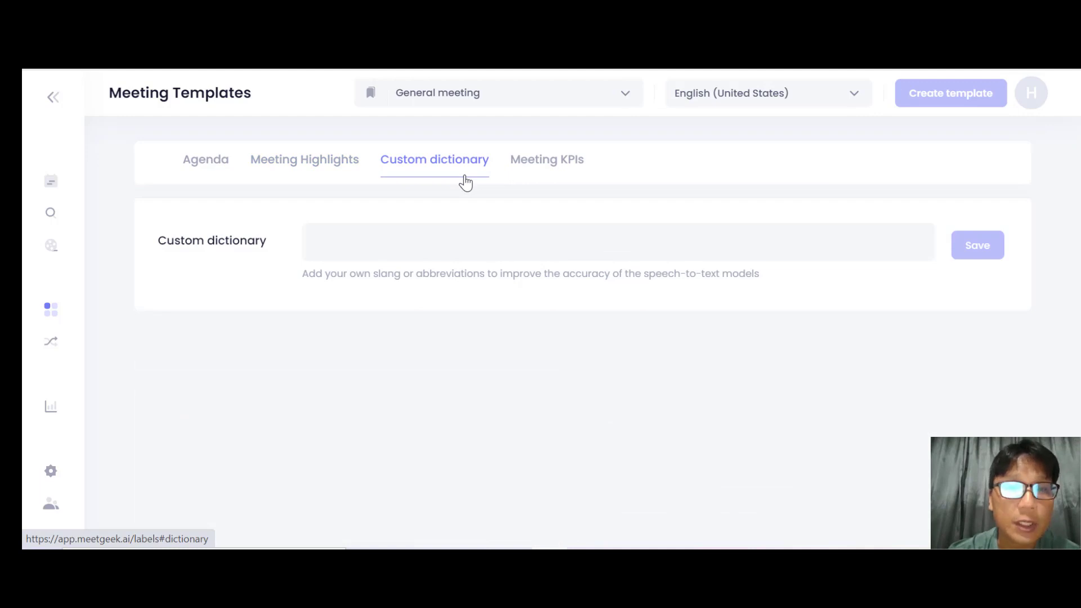
- Browse the General meeting template's Meeting KPIs and their weights
left_click(548, 167)
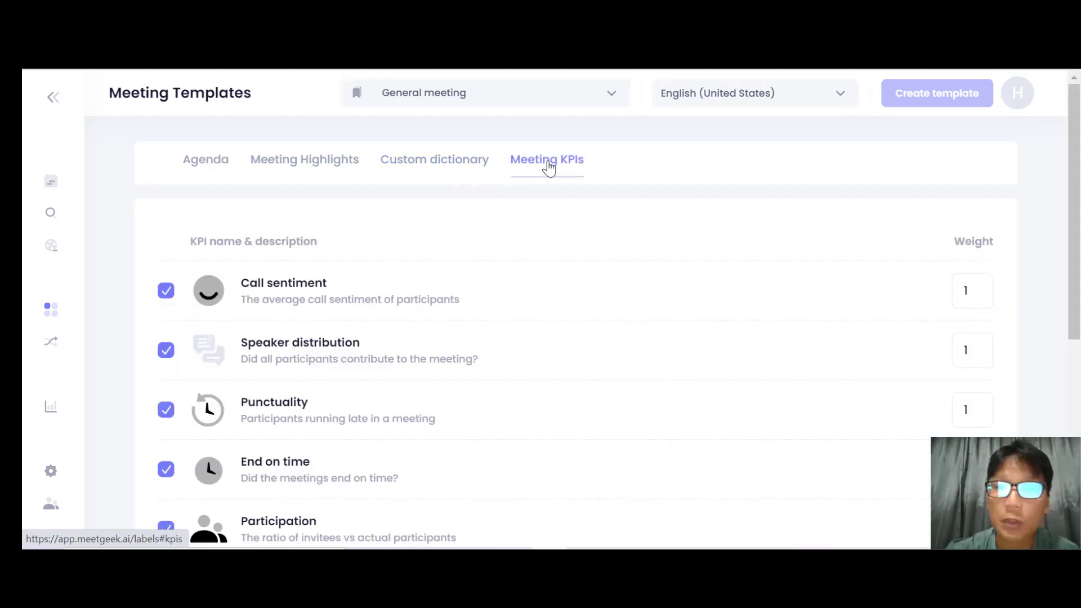
scroll(548, 167, "down", 1)
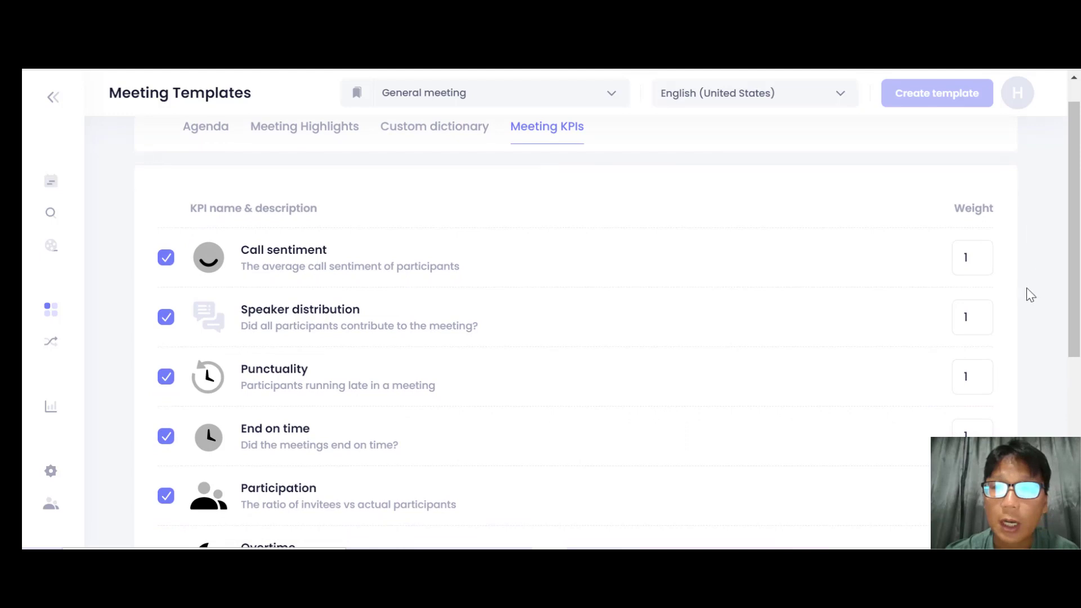
scroll(999, 280, "down", 5)
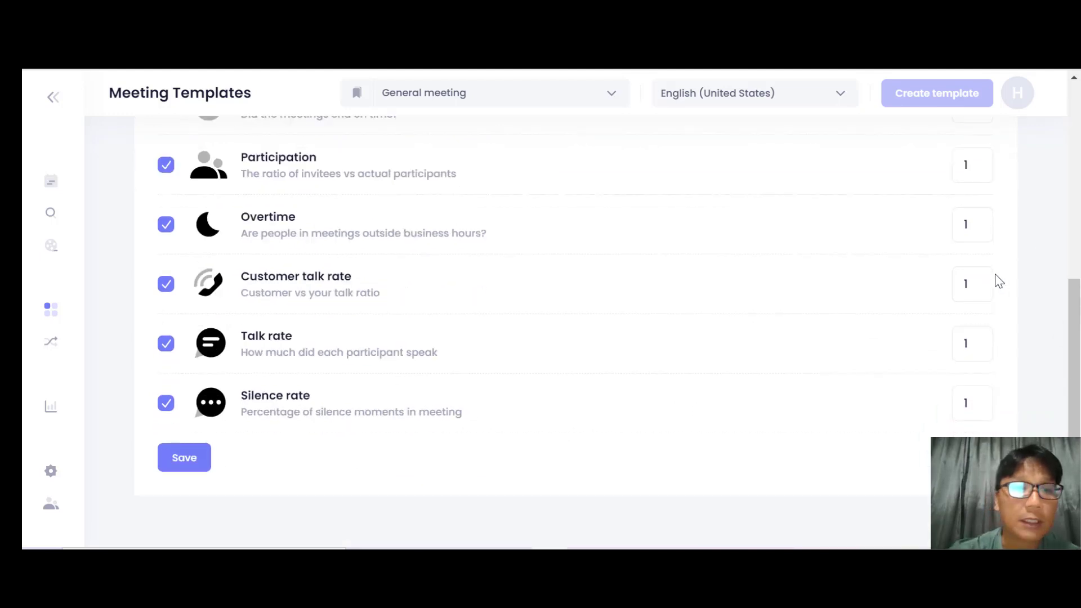
scroll(999, 280, "up", 4)
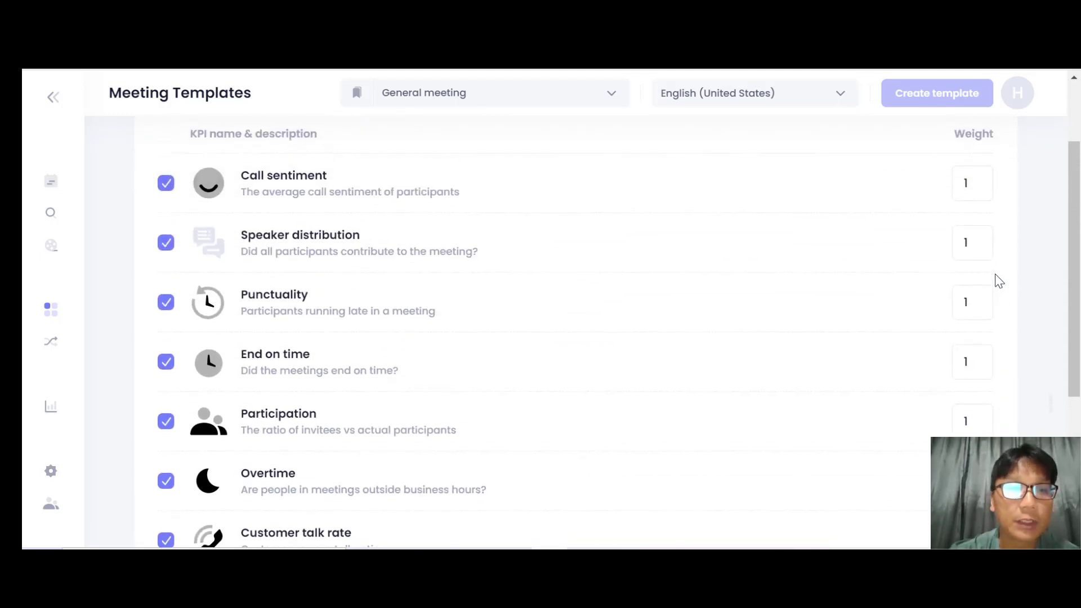
scroll(999, 280, "down", 1)
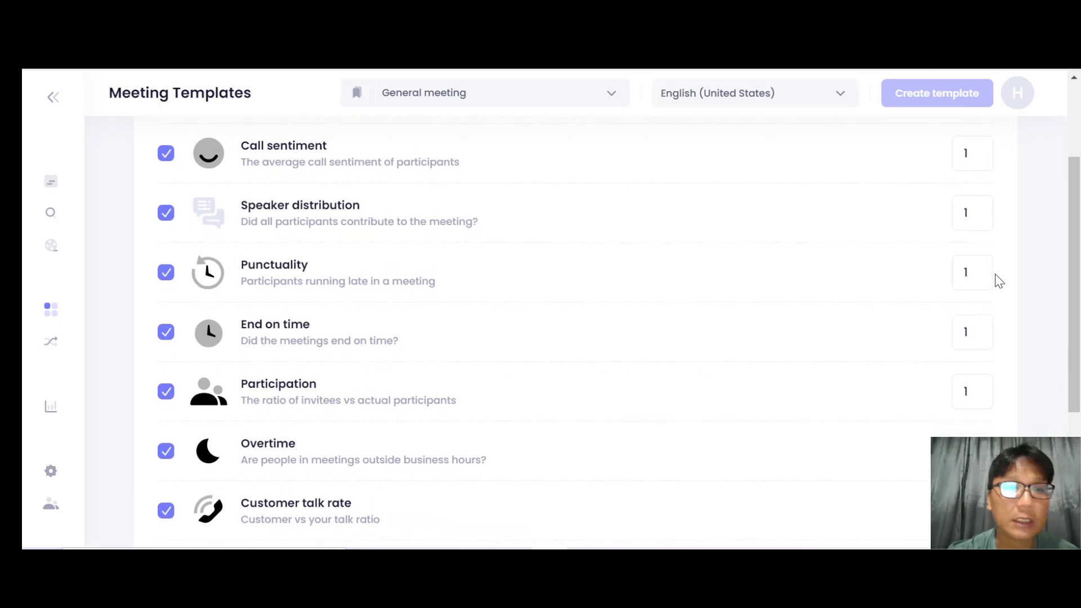
scroll(999, 280, "down", 1)
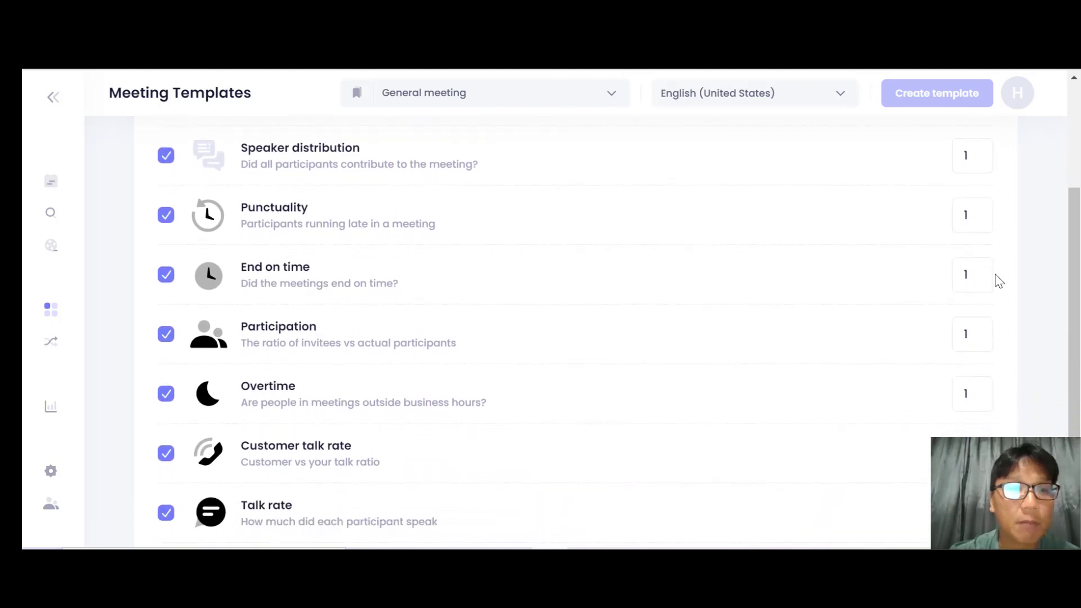
scroll(999, 280, "down", 1)
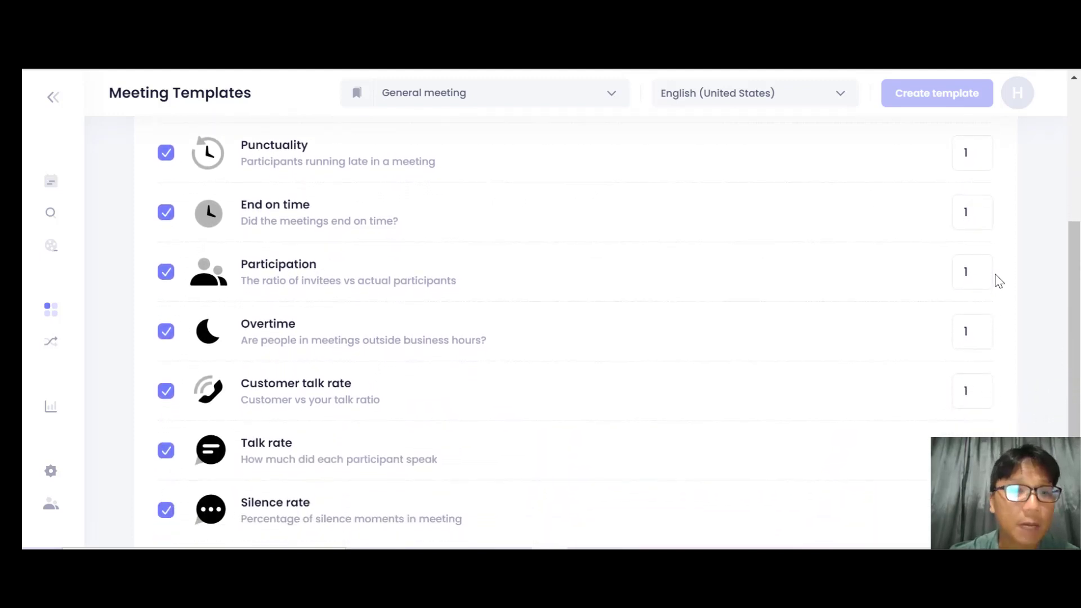
scroll(999, 280, "up", 2)
scroll(999, 280, "down", 2)
scroll(998, 280, "down", 2)
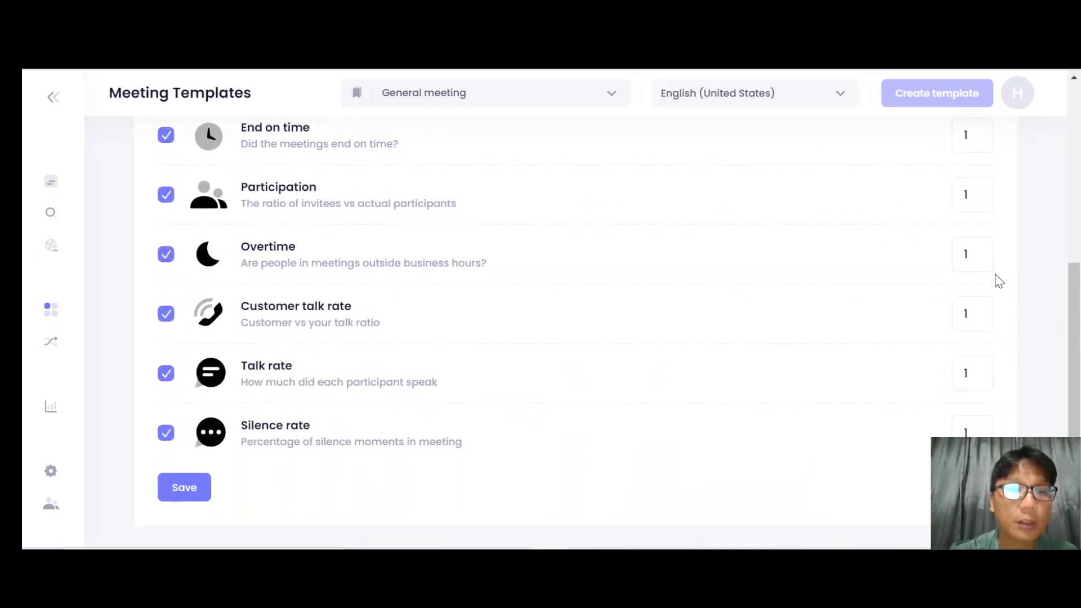
scroll(998, 280, "up", 5)
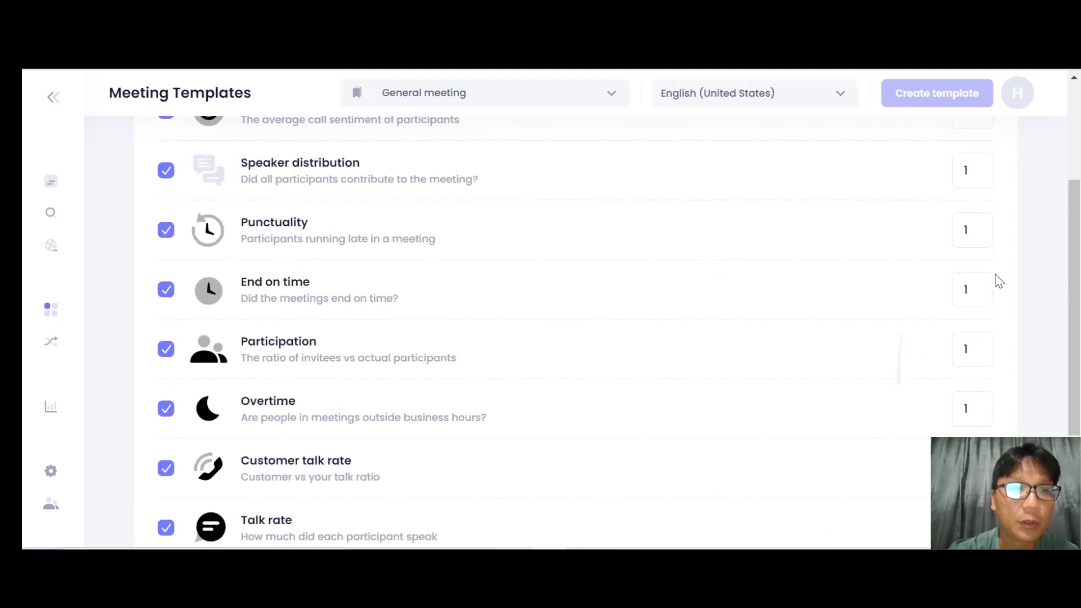
scroll(999, 280, "down", 1)
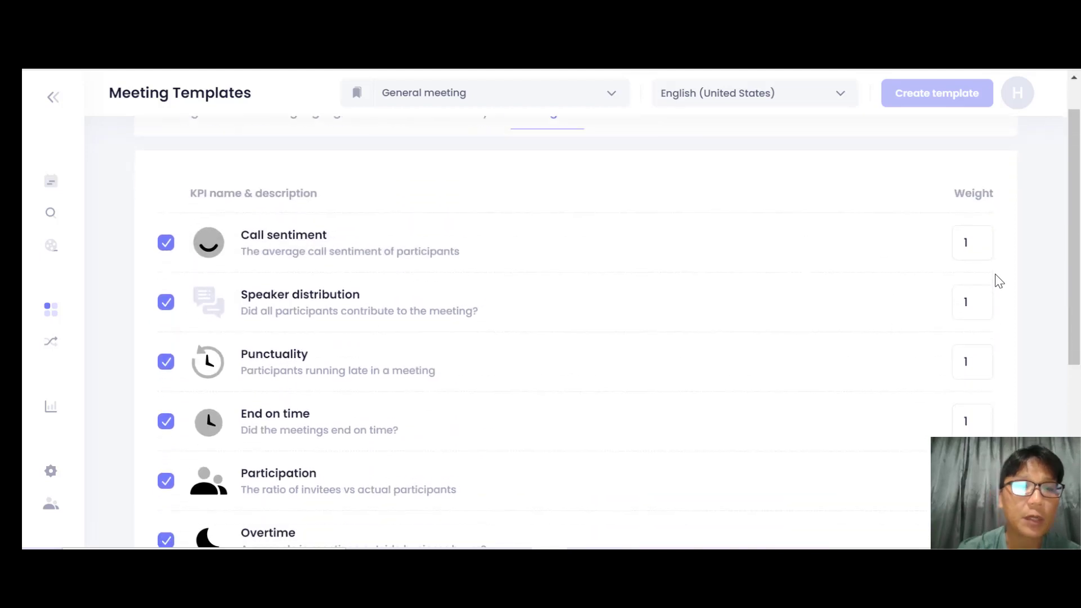
- Keep Call sentiment enabled with weight 1 and save the KPI settings
left_click(170, 249)
left_click(170, 249)
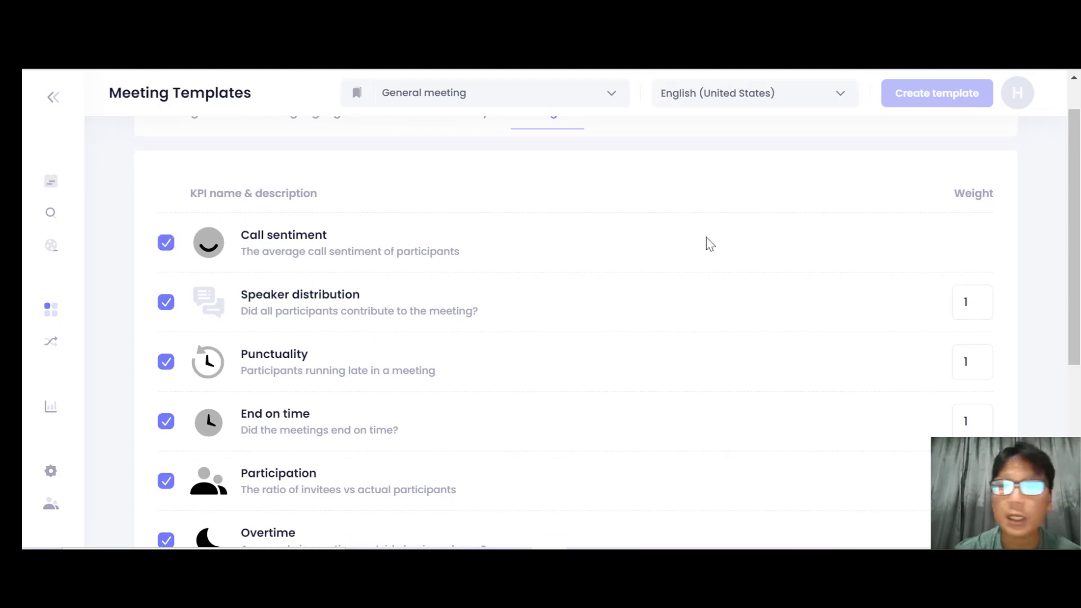
left_click(980, 236)
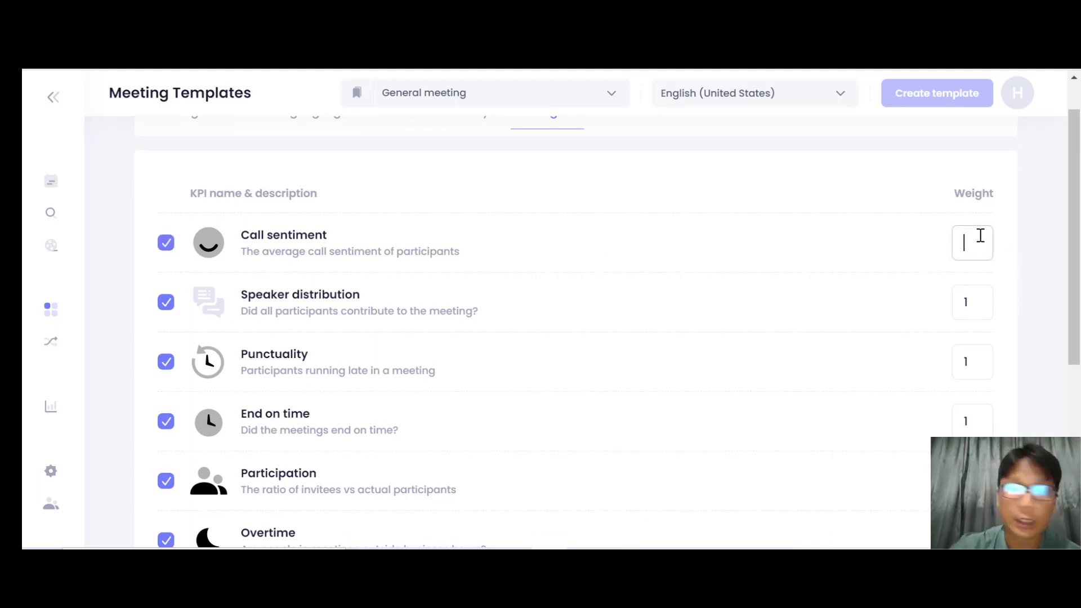
type("5")
key("BackSpace")
type("1")
scroll(980, 235, "down", 1)
scroll(980, 236, "up", 2)
scroll(980, 235, "down", 3)
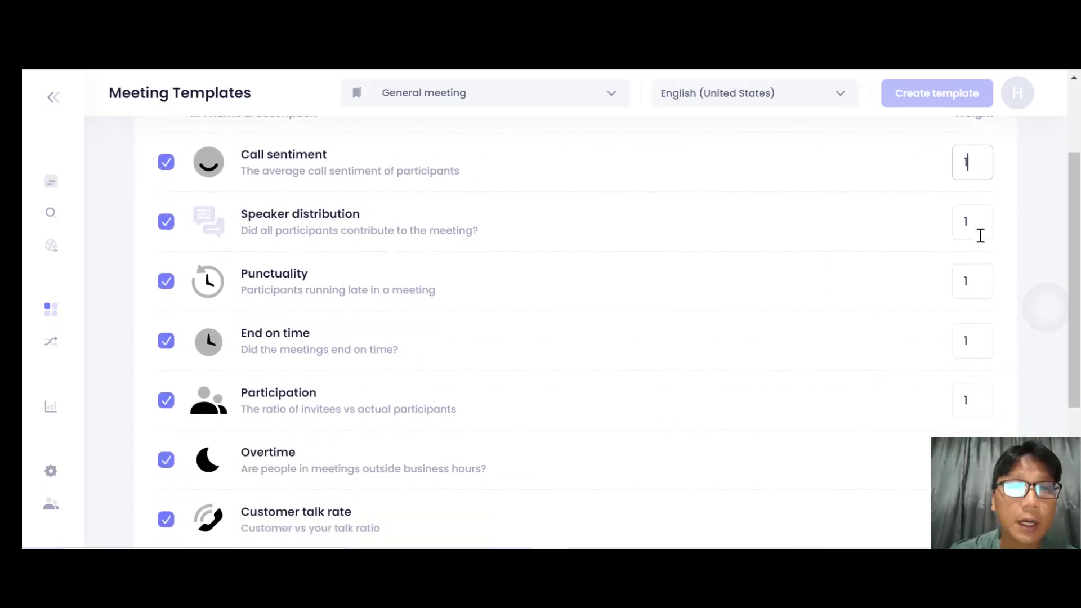
scroll(980, 235, "down", 4)
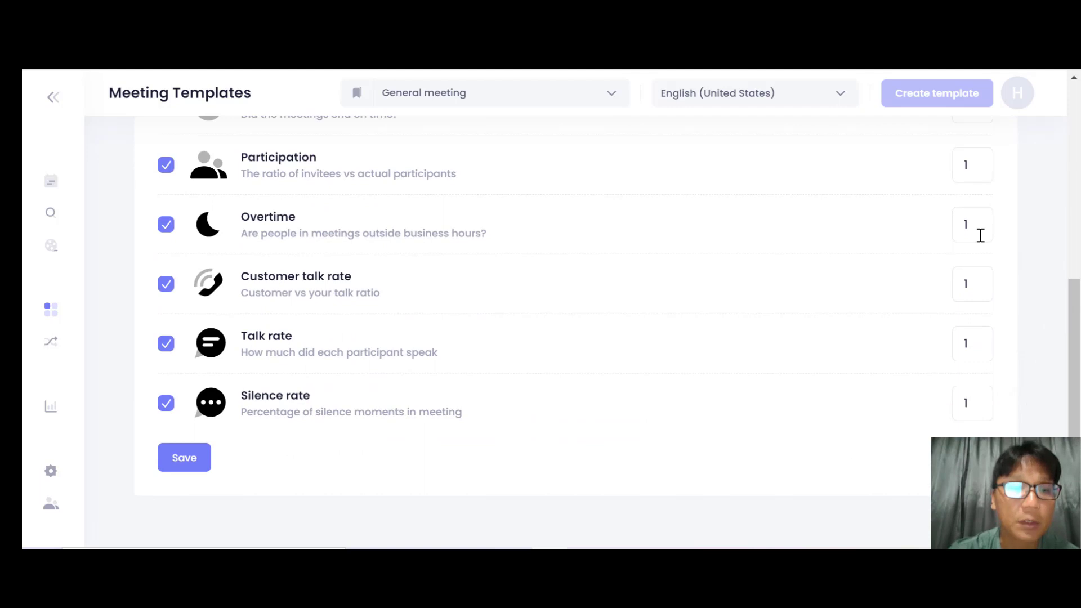
left_click(193, 461)
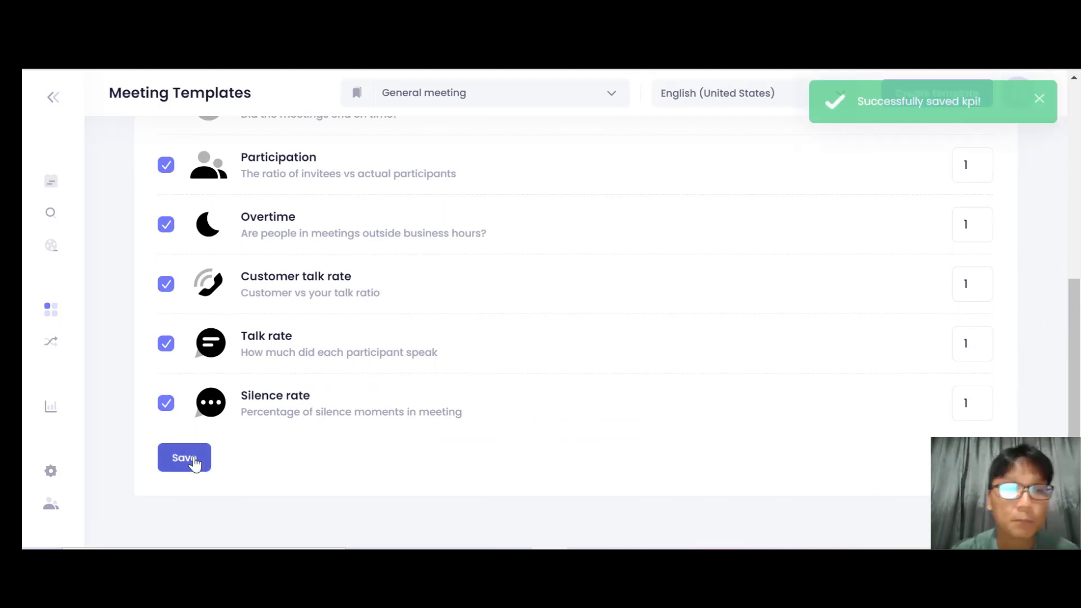
mouse_move(43, 309)
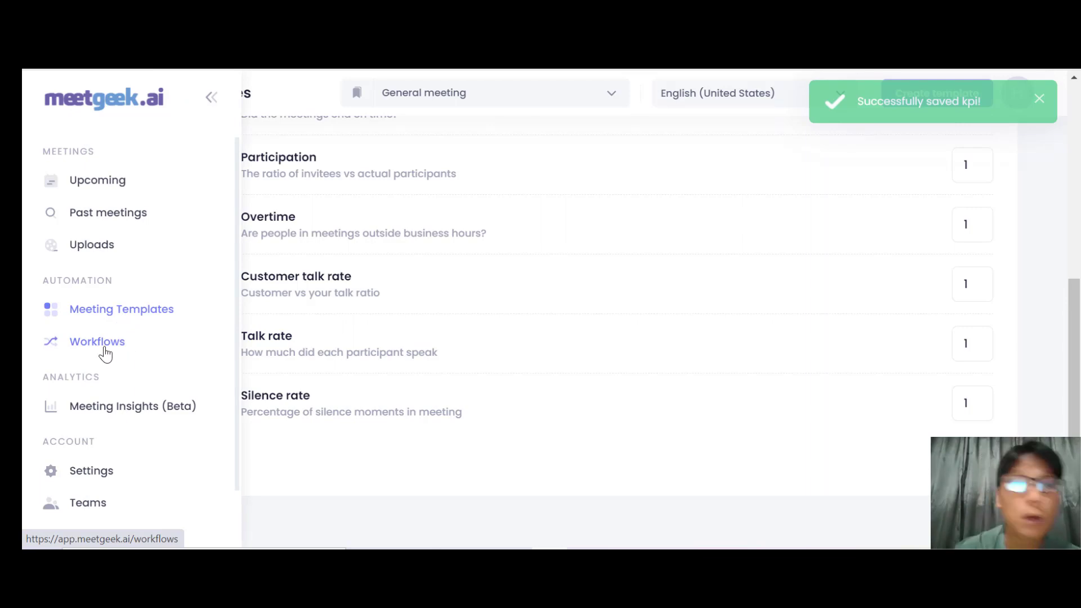
- On Workflows, keep the new rule enabled and trigger it on Highlight
left_click(97, 342)
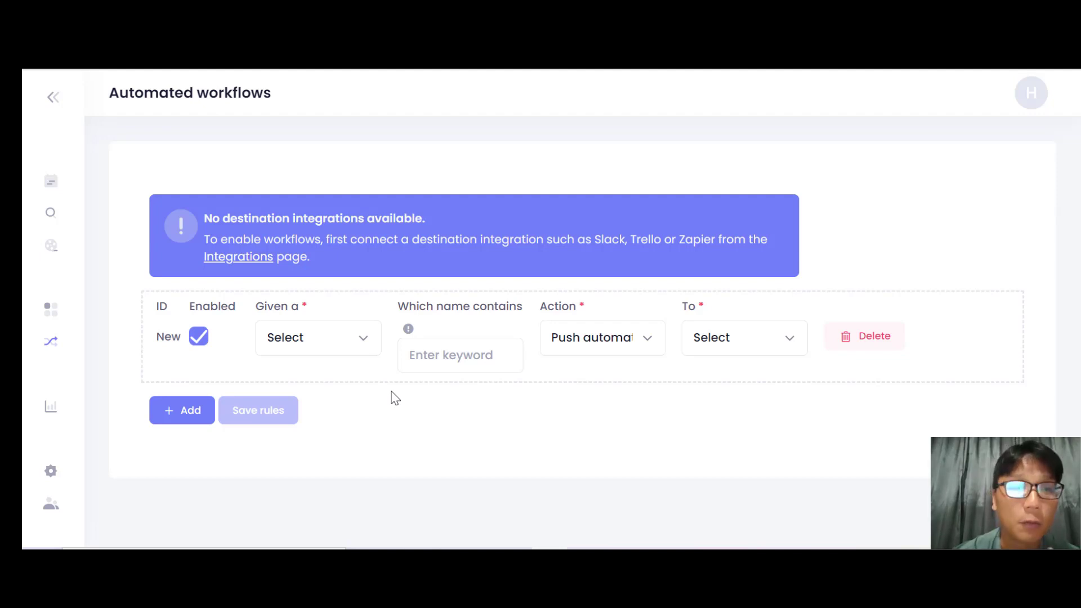
left_click(198, 337)
left_click(198, 336)
left_click(373, 347)
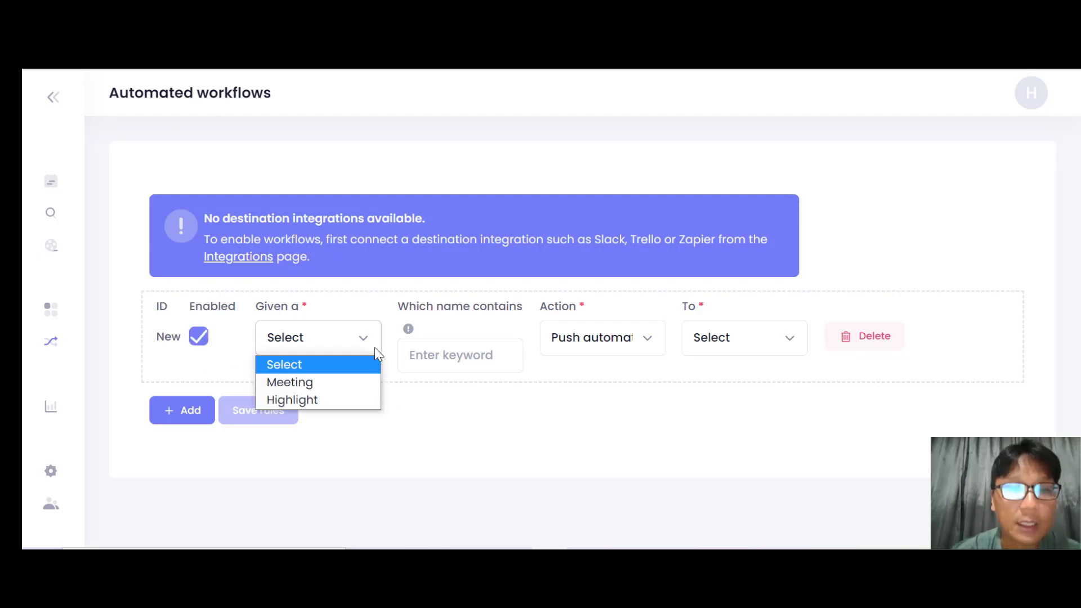
left_click(330, 406)
- Give the rule keyword 'sale' and action Push automatically, then check destinations
left_click(437, 343)
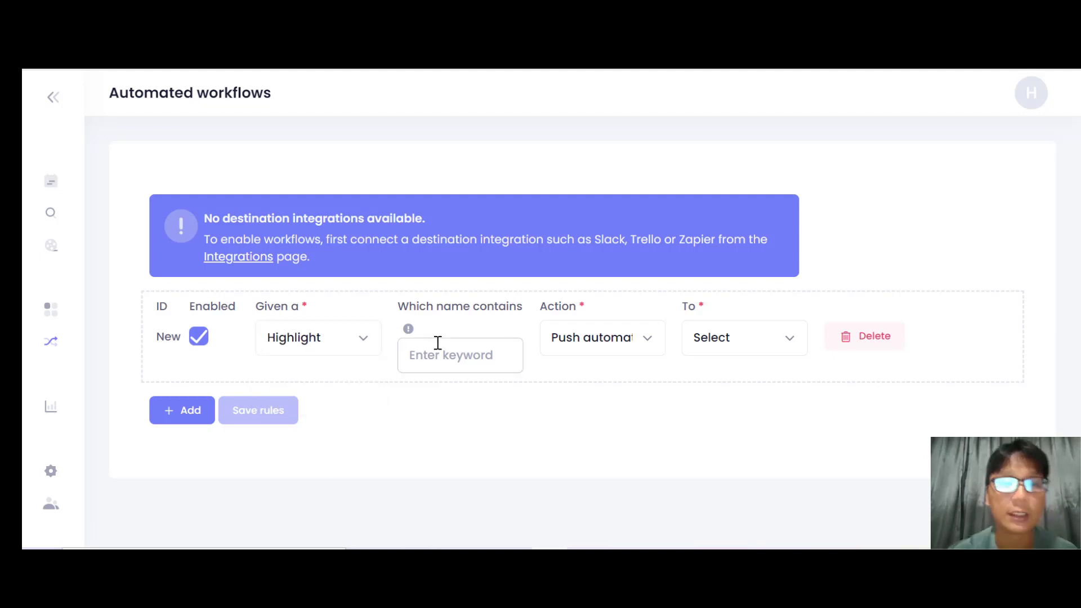
type("sale")
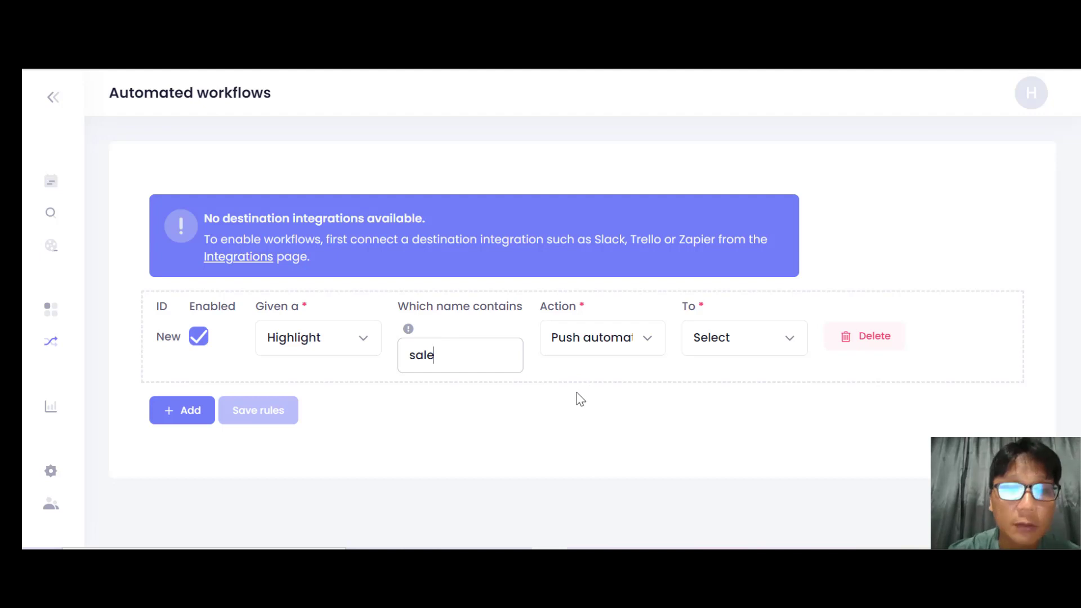
left_click(625, 343)
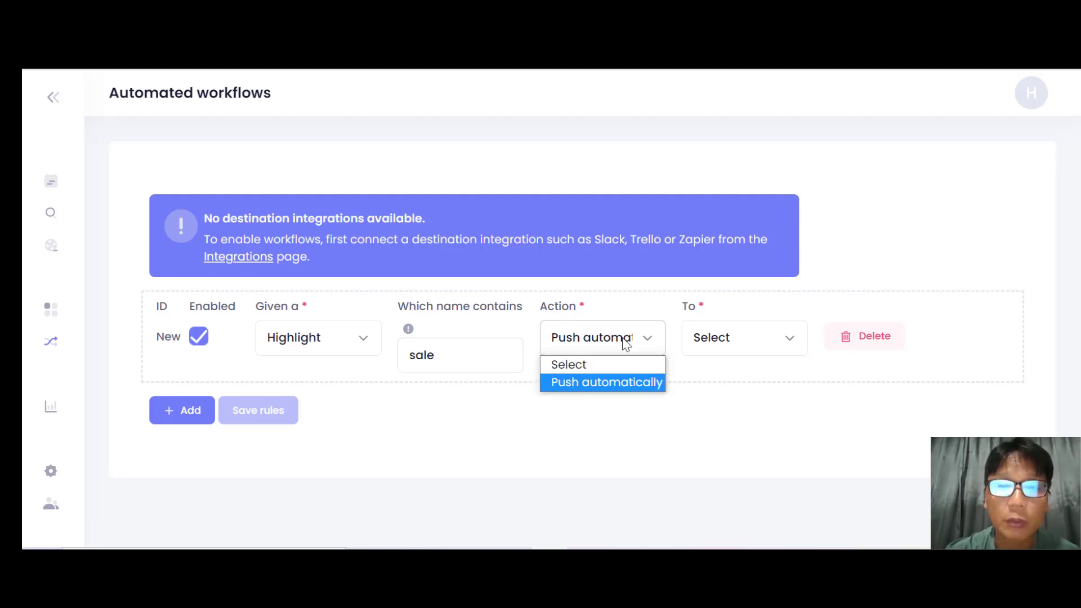
left_click(623, 381)
left_click(726, 337)
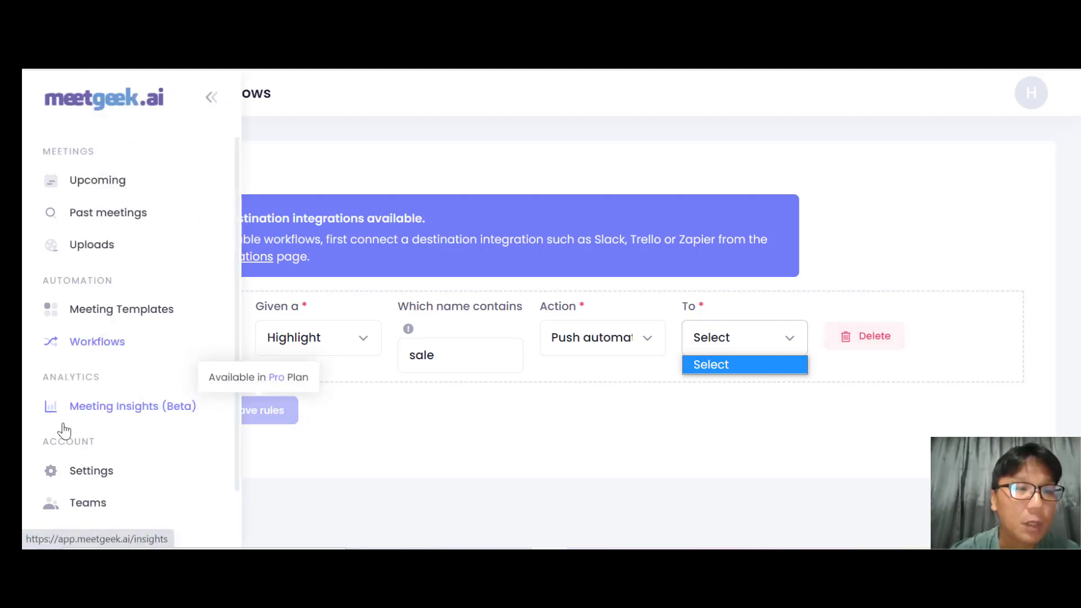
- Review the Meetgeek assistant name in Settings, leaving Private meetings off
left_click(101, 471)
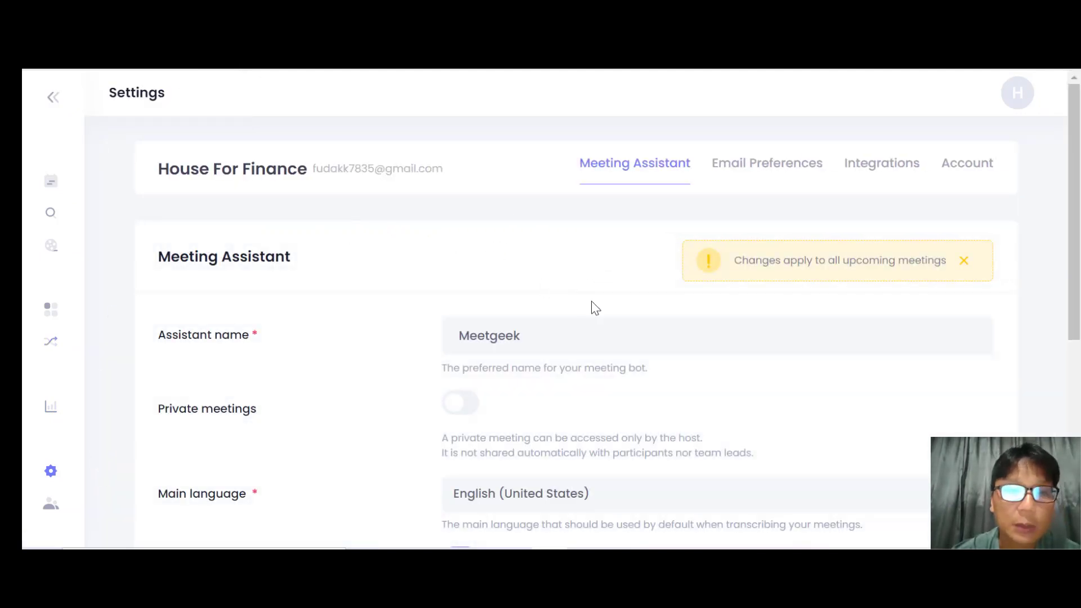
left_click_drag(527, 334, 447, 339)
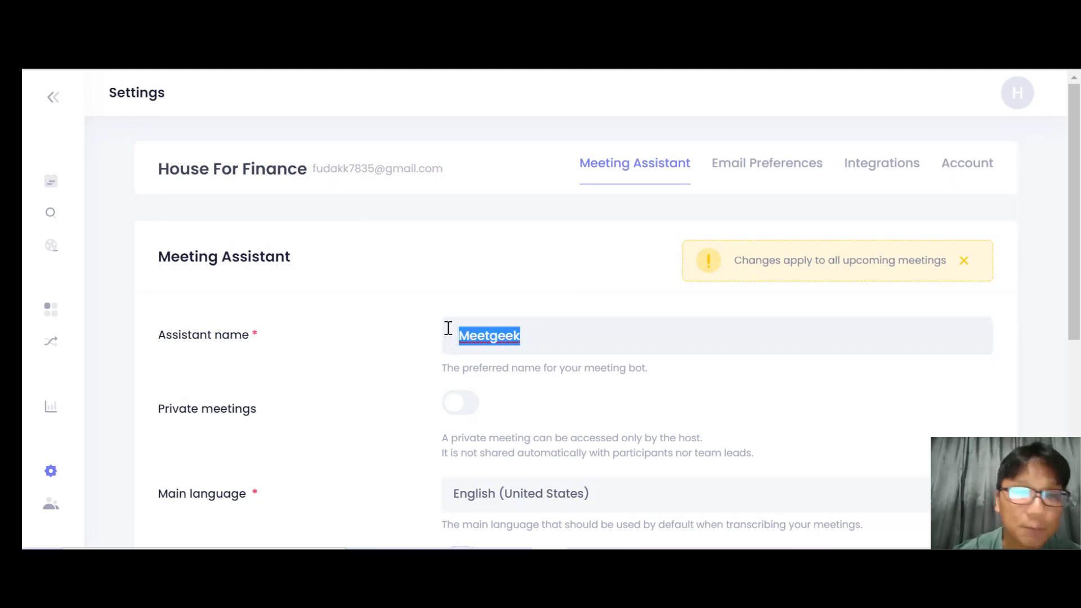
left_click(457, 290)
scroll(456, 288, "down", 2)
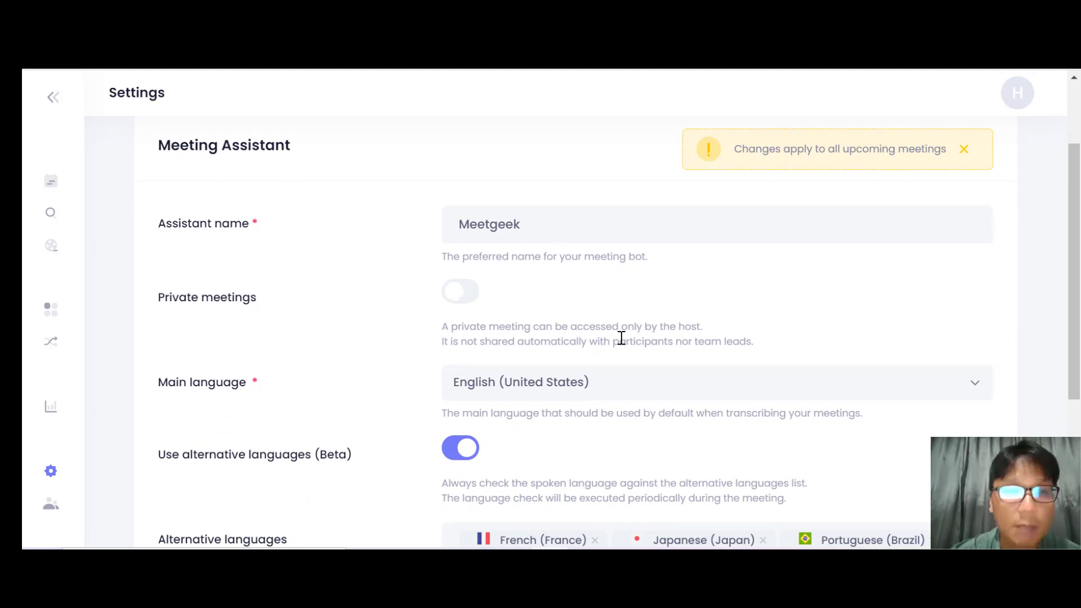
left_click(469, 301)
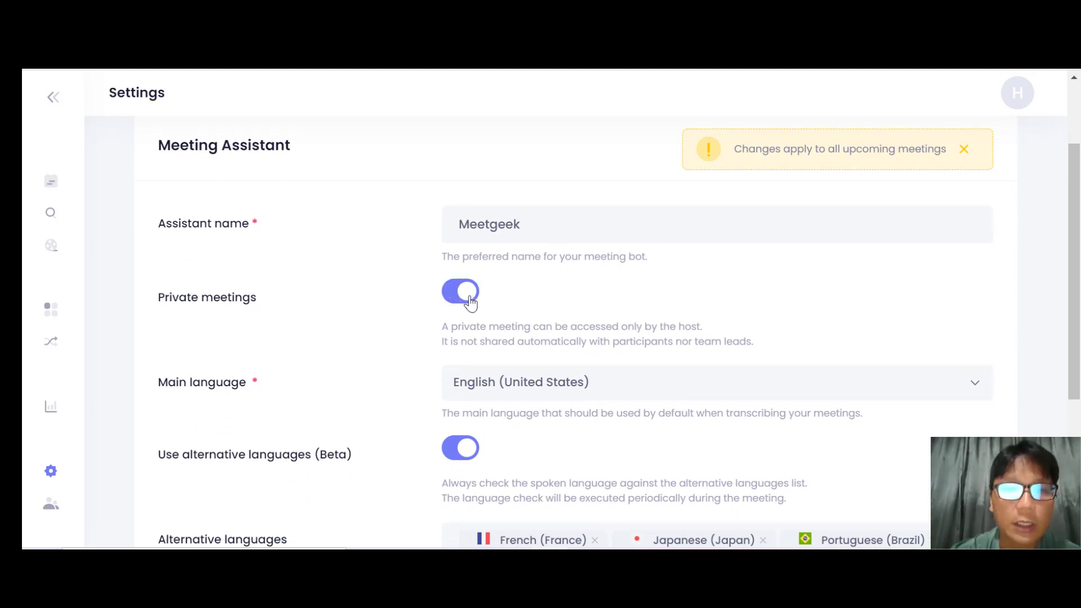
left_click(470, 301)
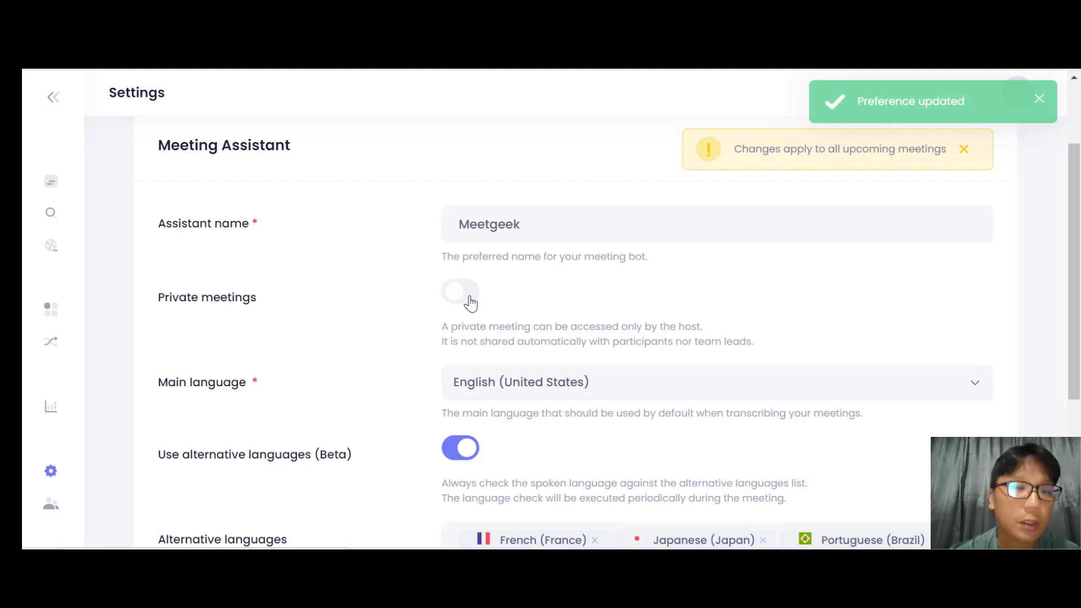
- Keep English (United States) as main language and alternative languages on
scroll(470, 303, "down", 2)
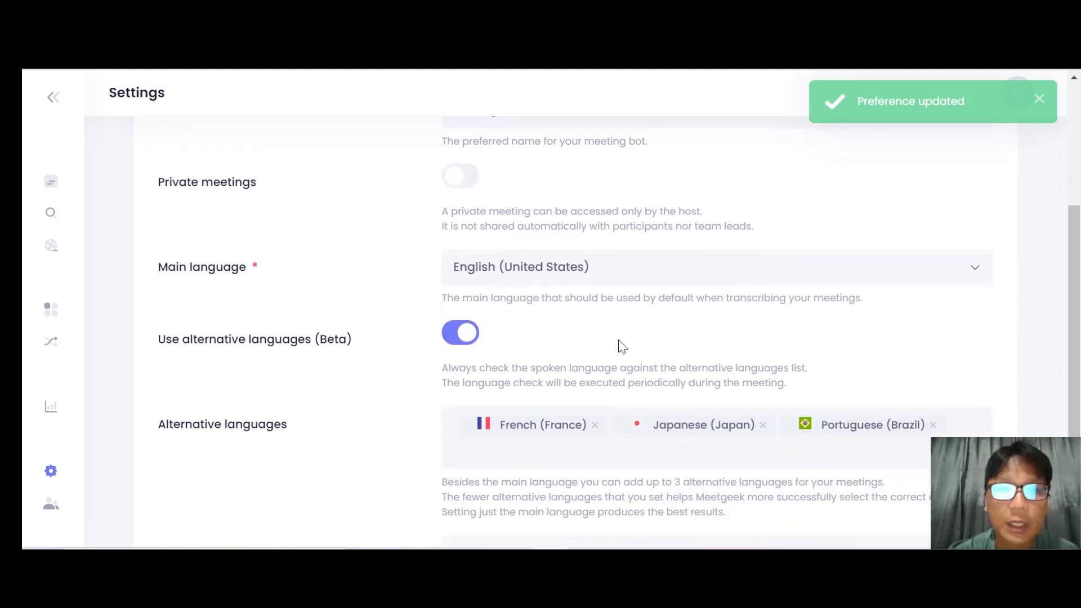
left_click(592, 269)
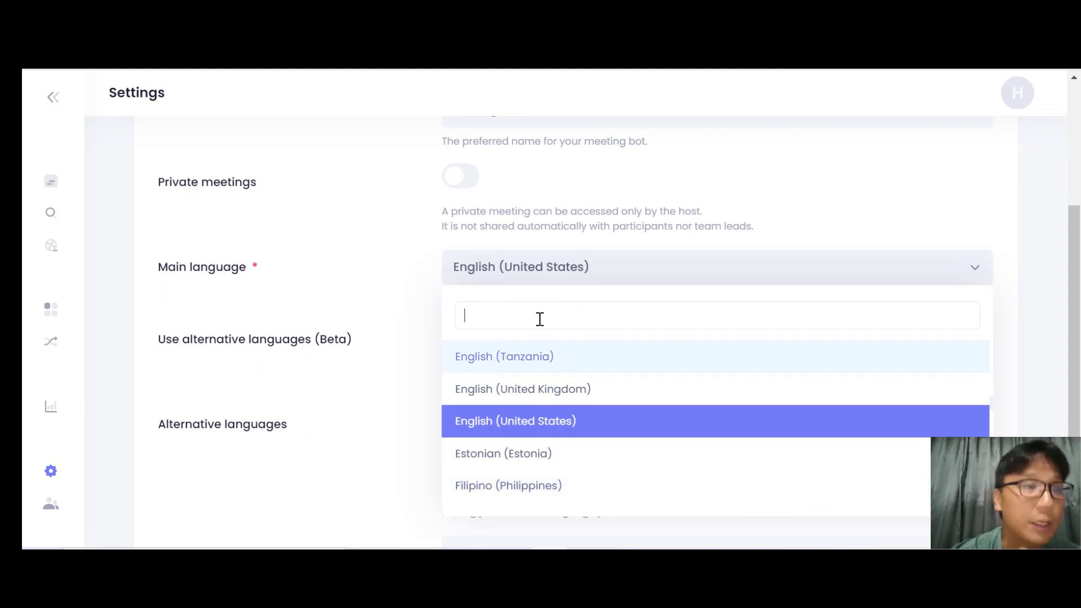
left_click(398, 277)
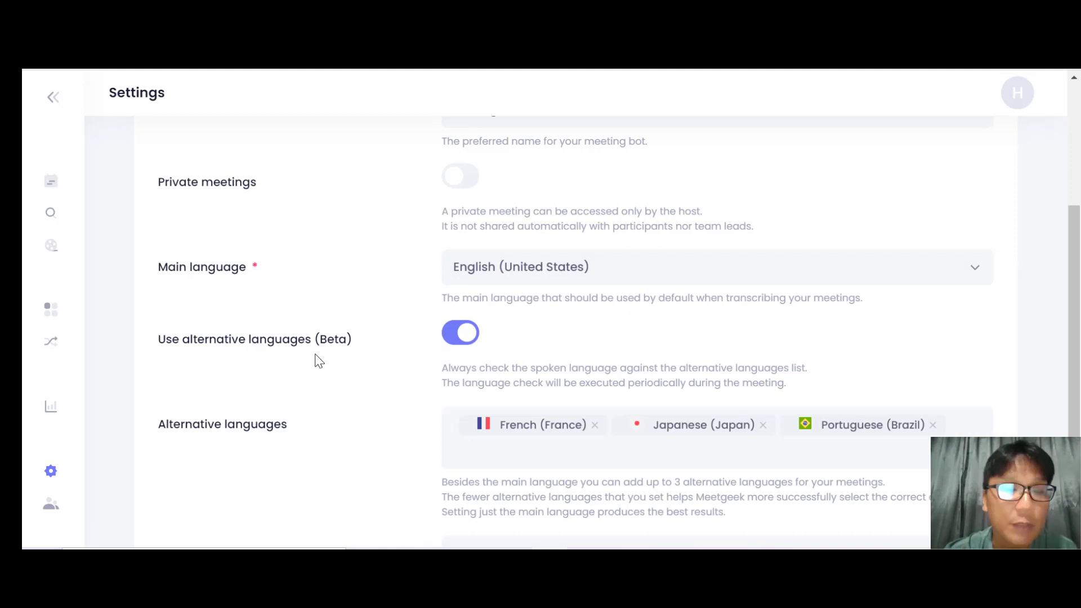
left_click(460, 332)
left_click(460, 332)
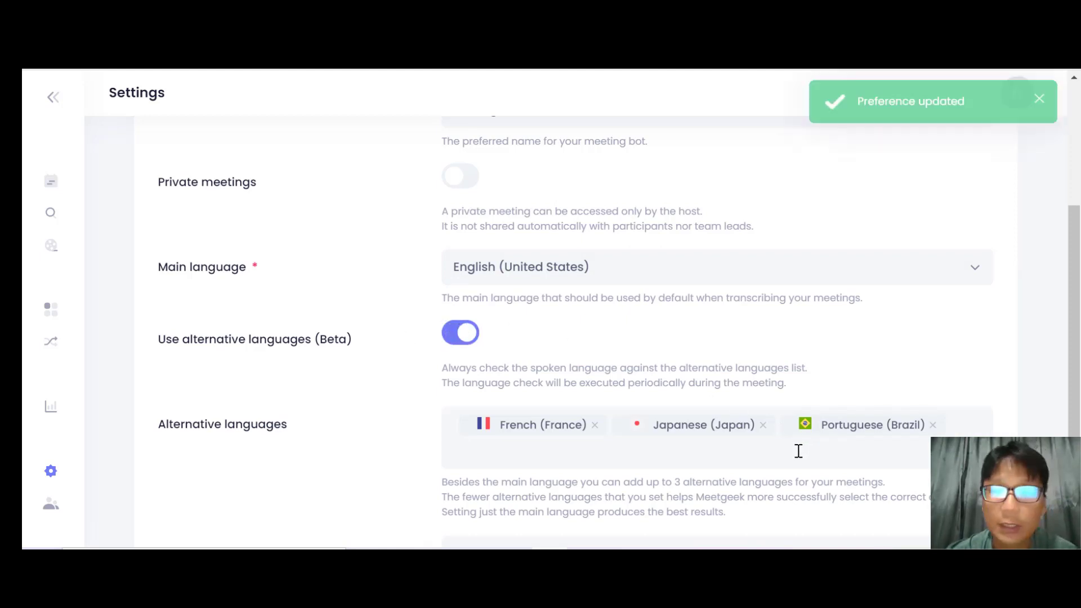
- Search alternative languages 'ch' and 'kor' without adding any; keep General meeting as default template
left_click(675, 460)
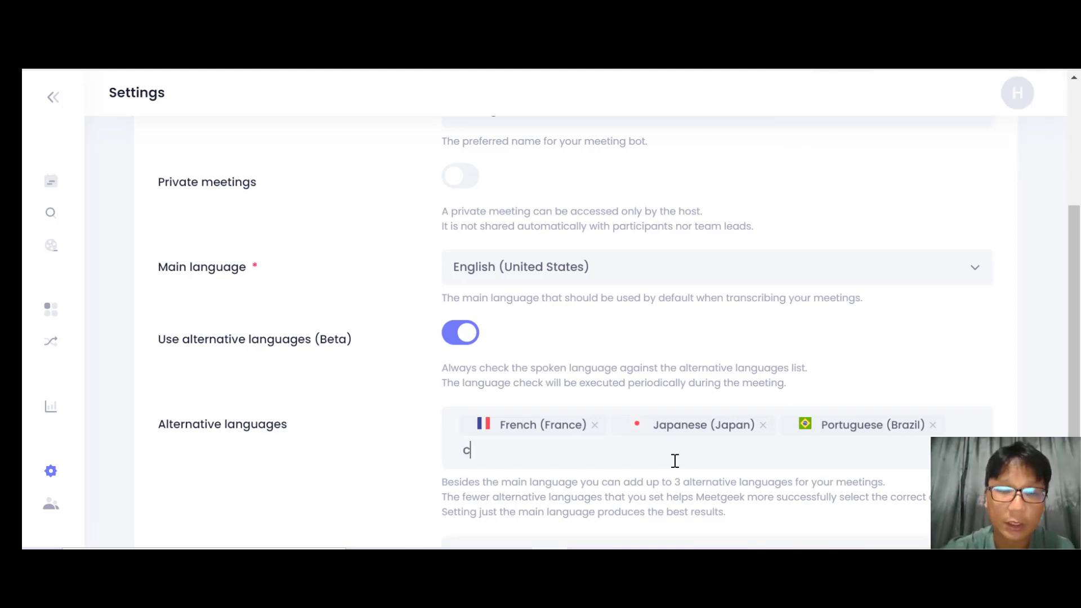
type("ch")
key("BackSpace")
key("BackSpace")
type("kor")
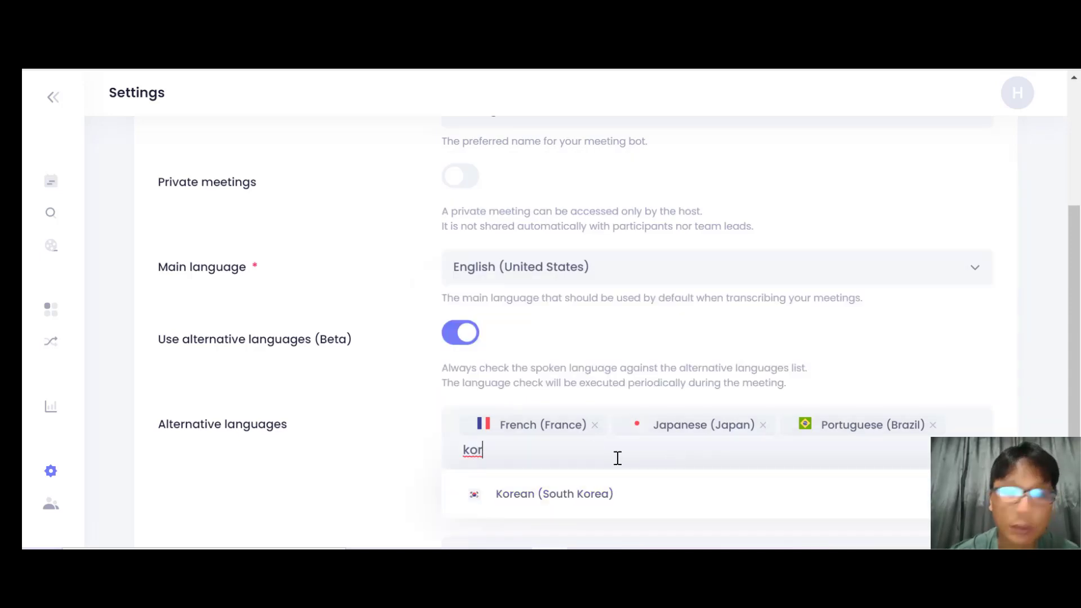
key("BackSpace")
key("BackSpace")
key("BackSpace")
scroll(617, 458, "down", 3)
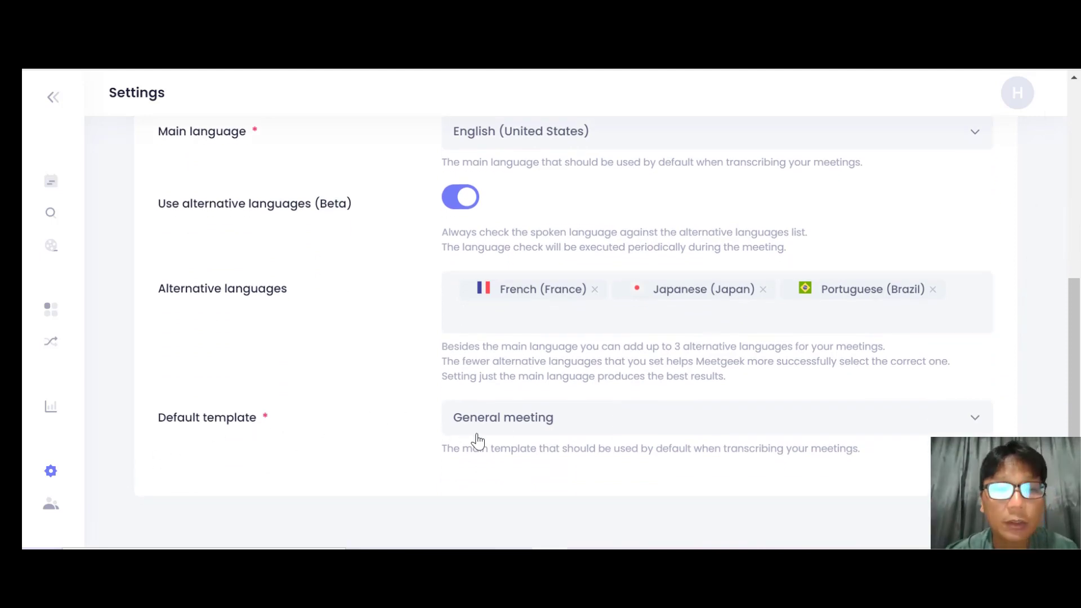
left_click(528, 428)
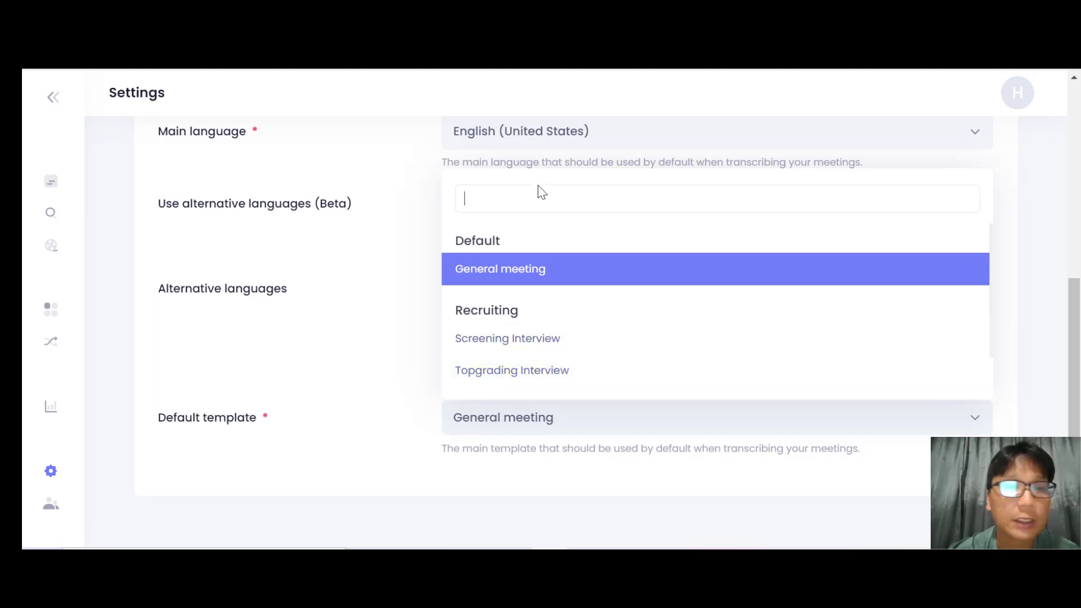
left_click(387, 335)
- Look at the empty Teams page, then open the sample Demo & Walkthrough Meeting
mouse_move(96, 471)
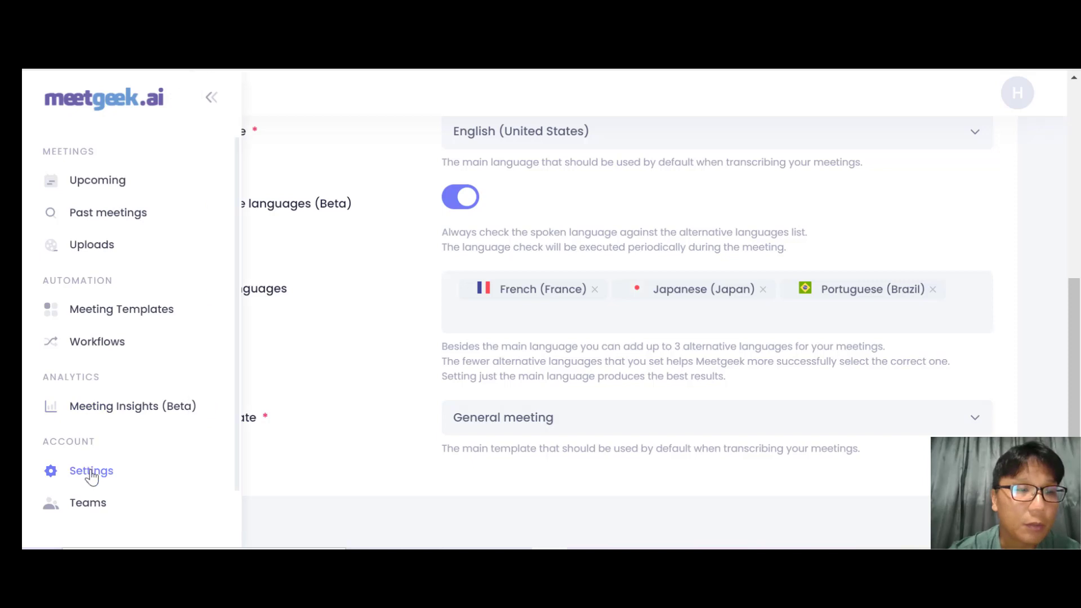
left_click(99, 512)
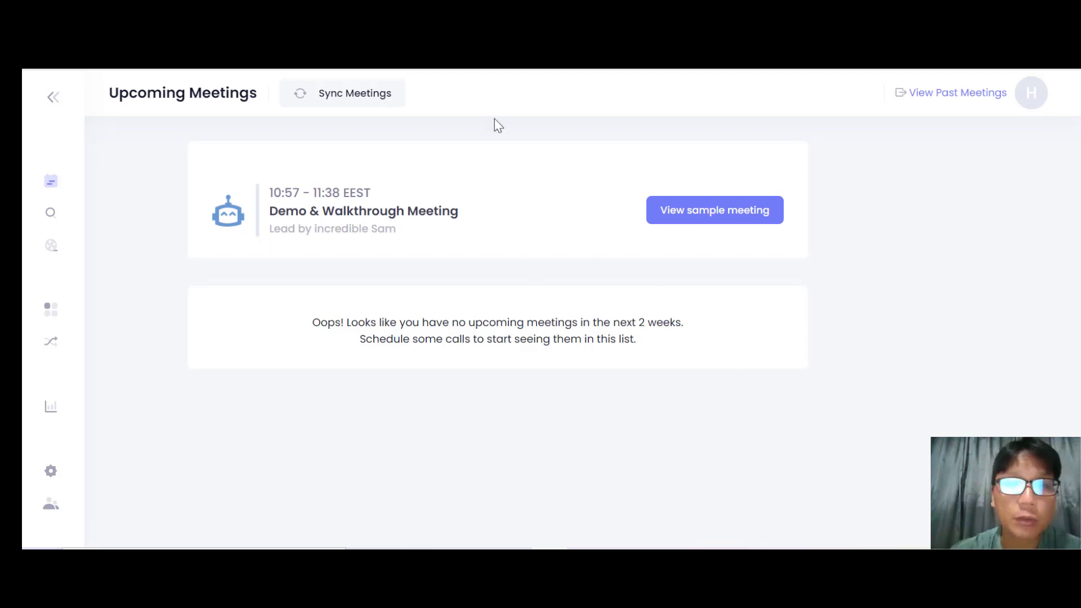
left_click(718, 219)
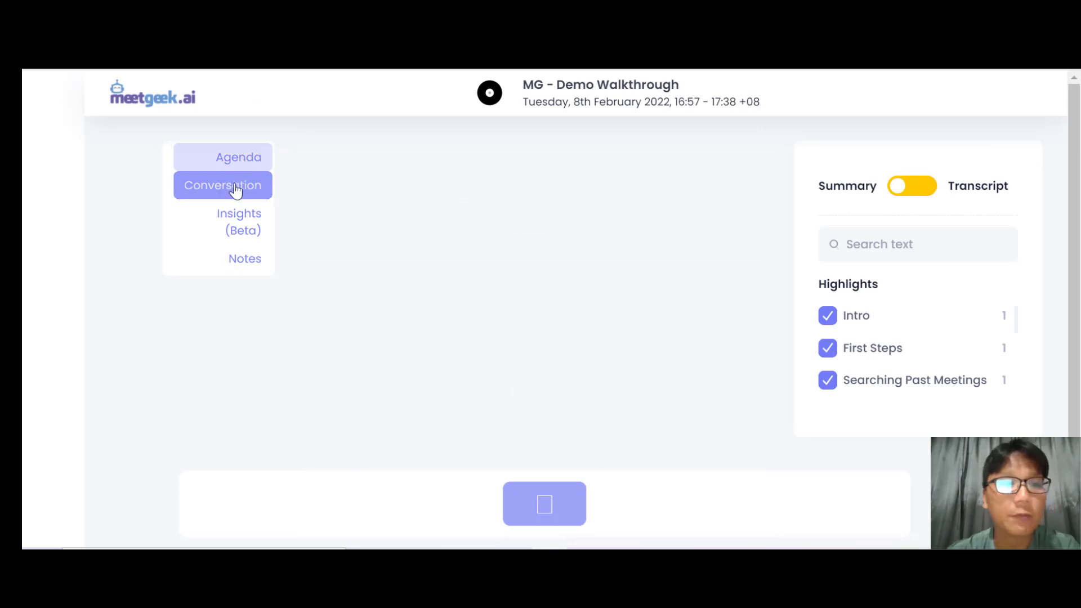
- View the agenda, then scroll through Conversation highlights such as Intro and First Steps
left_click(236, 147)
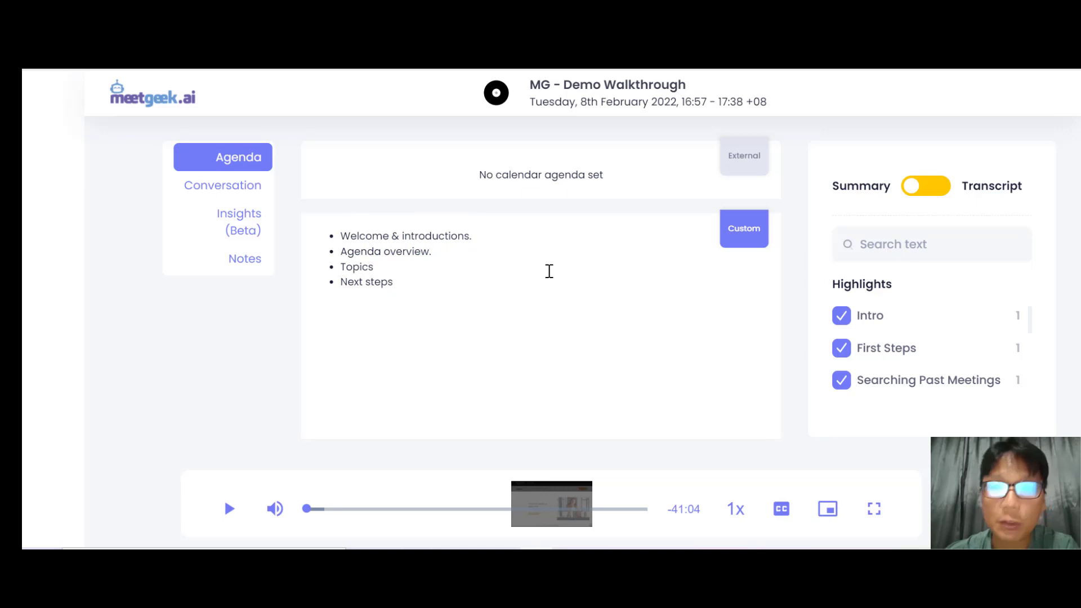
left_click(234, 190)
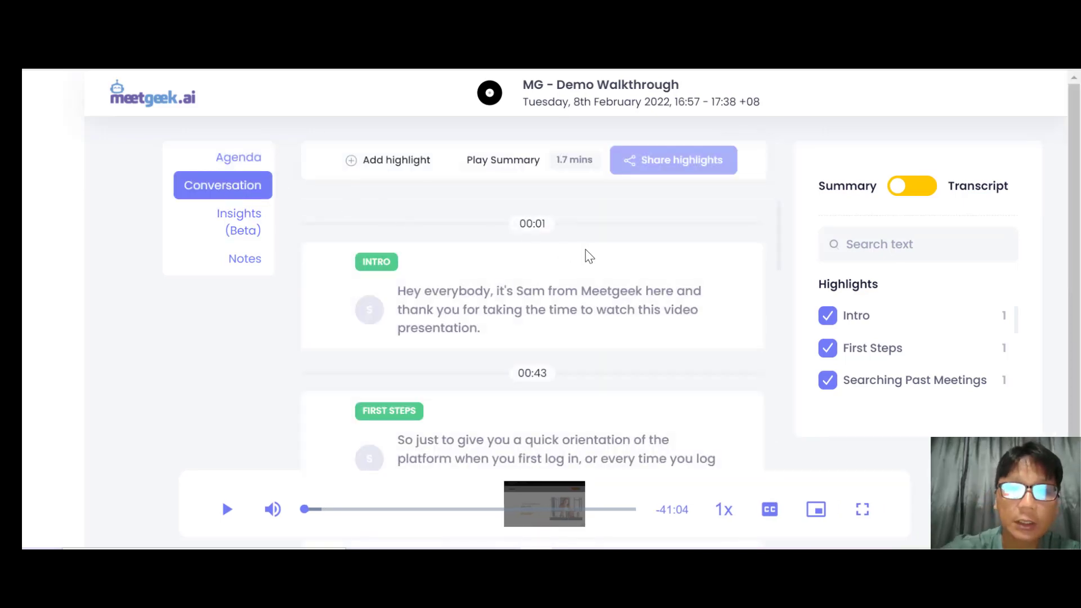
scroll(589, 257, "down", 5)
scroll(588, 256, "down", 12)
scroll(588, 256, "up", 15)
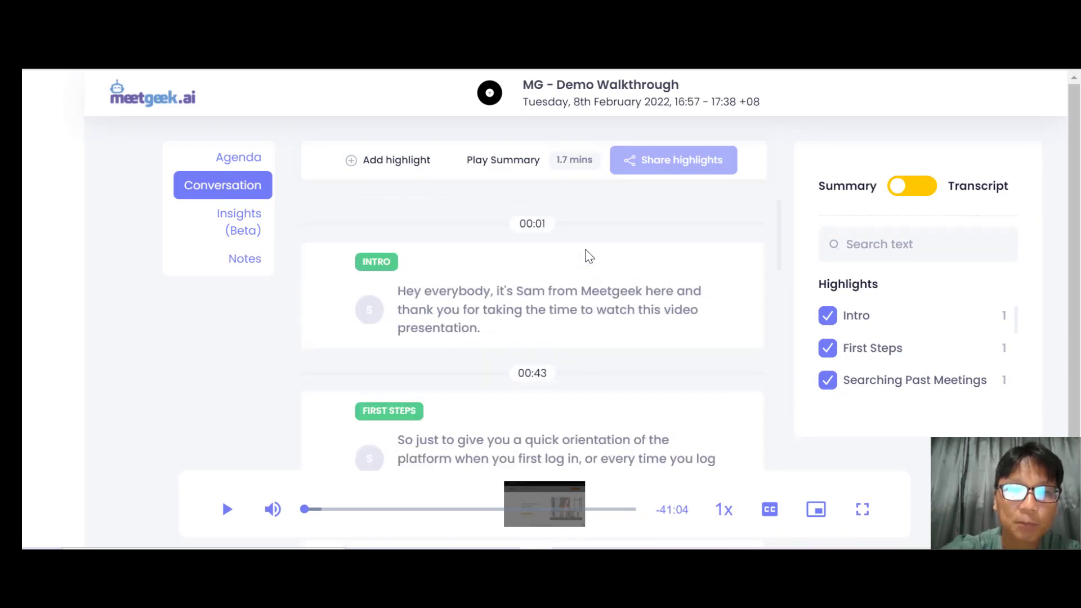
- Review Insights (Beta) scores and read the Call sentiment 0.96 tips
left_click(248, 227)
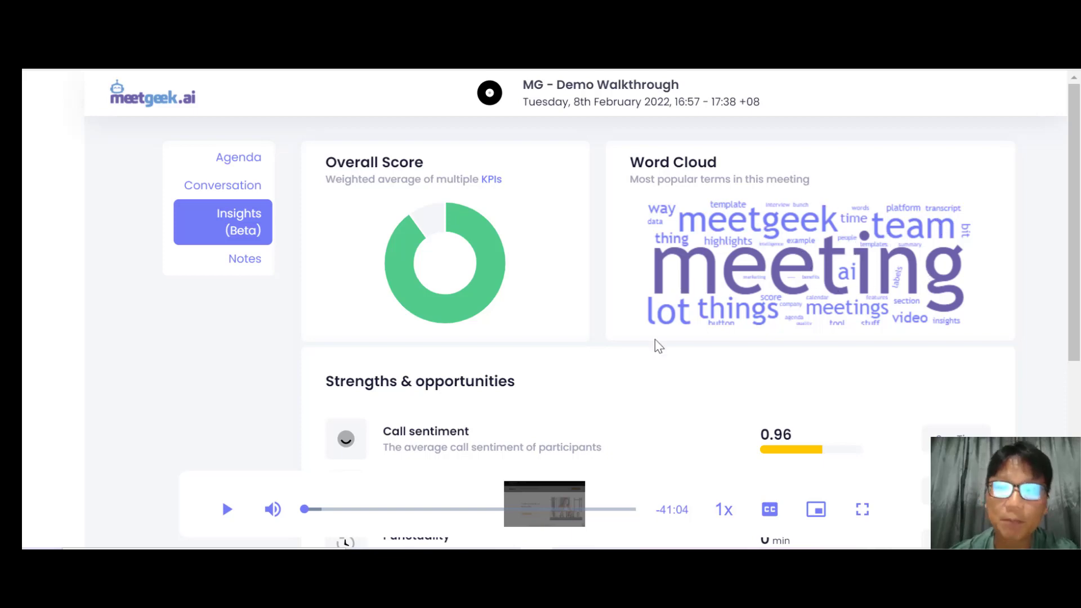
scroll(846, 353, "down", 3)
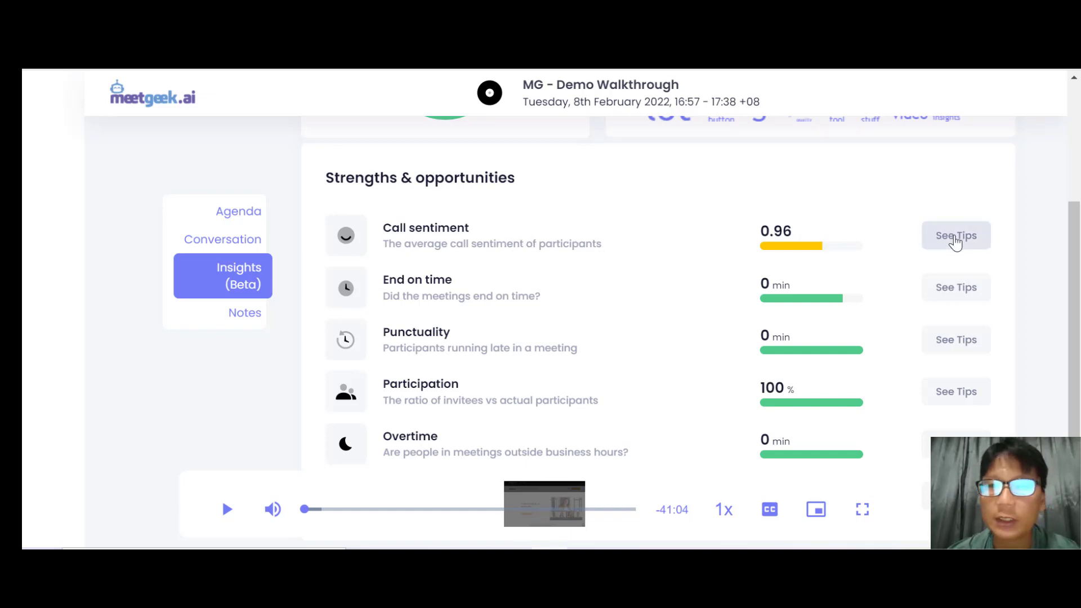
left_click(956, 235)
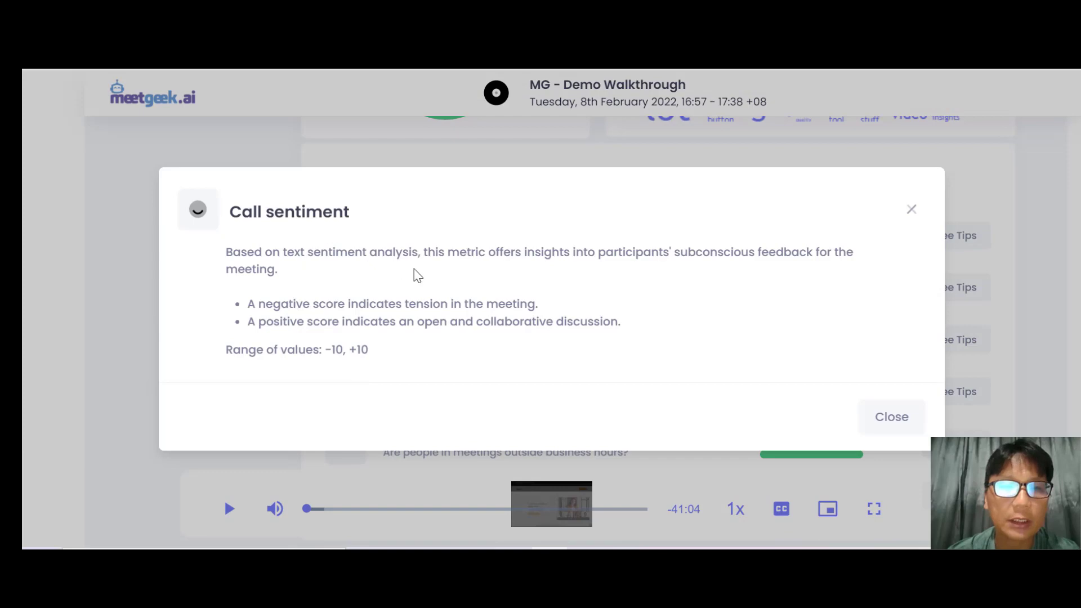
left_click(887, 423)
scroll(889, 428, "down", 2)
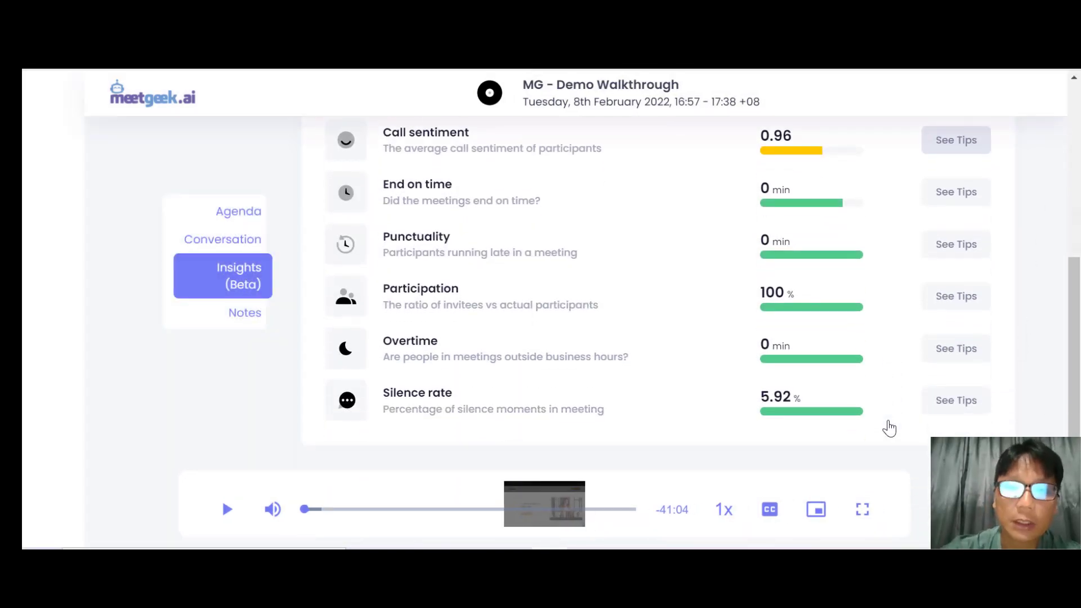
scroll(889, 428, "up", 5)
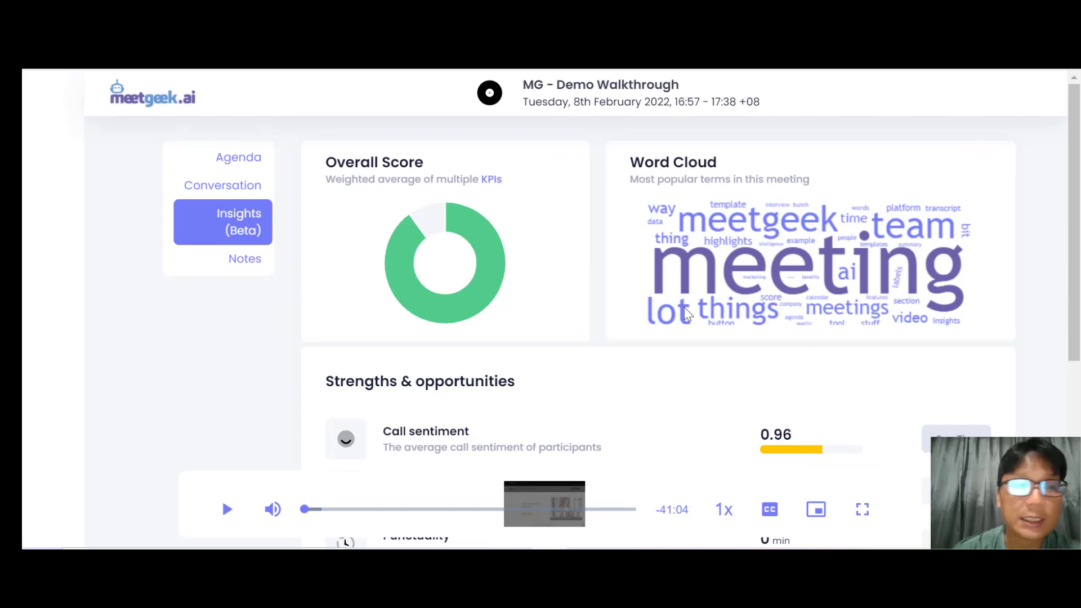
- Open the empty Notes editor of MG - Demo Walkthrough, starting and then cancelling a link
left_click(265, 260)
left_click(517, 240)
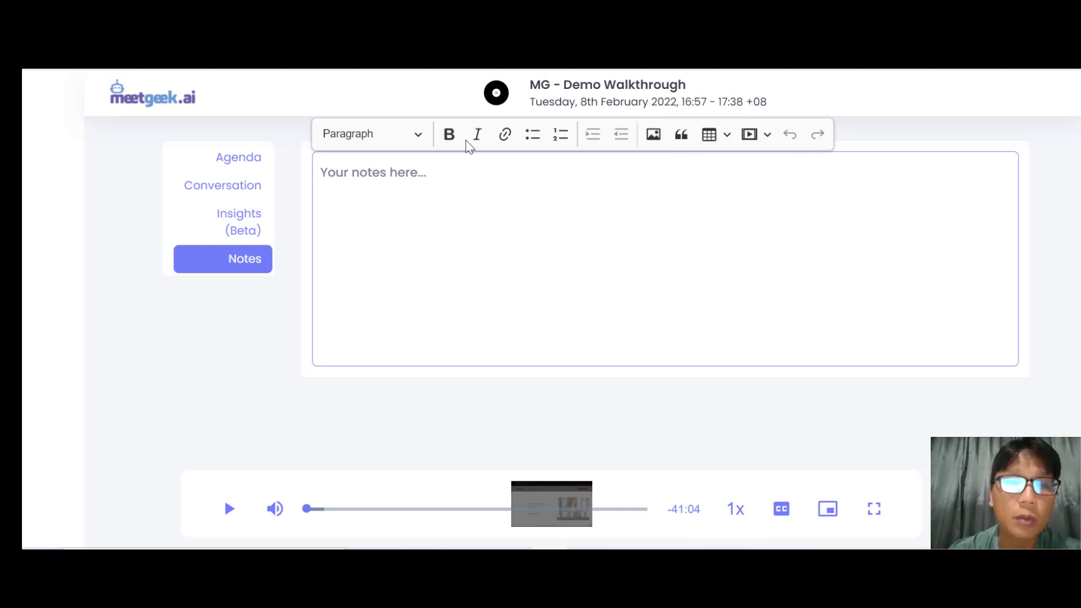
left_click(506, 139)
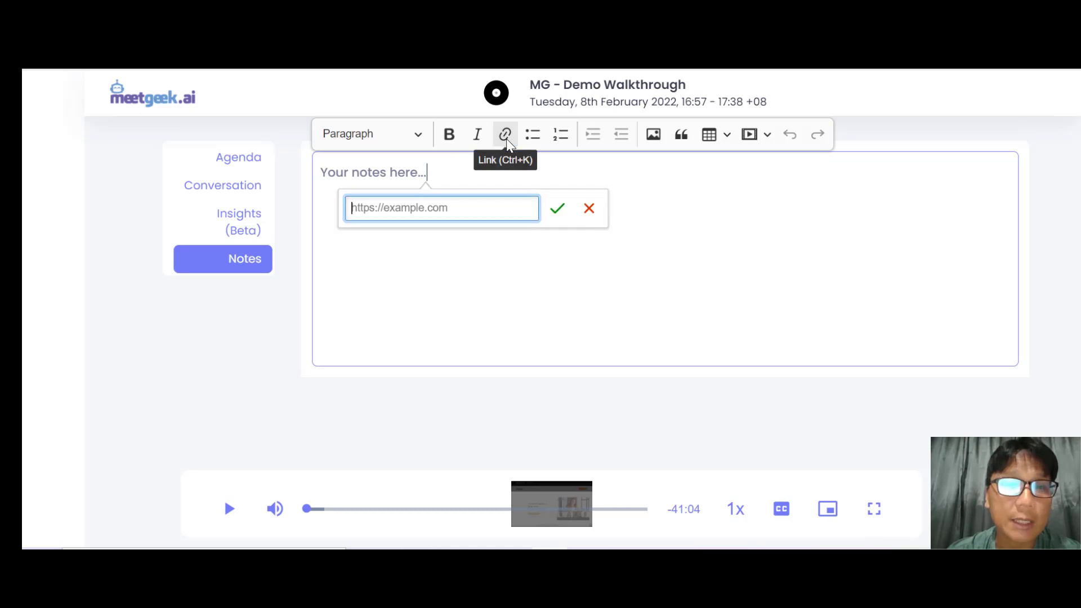
left_click(589, 208)
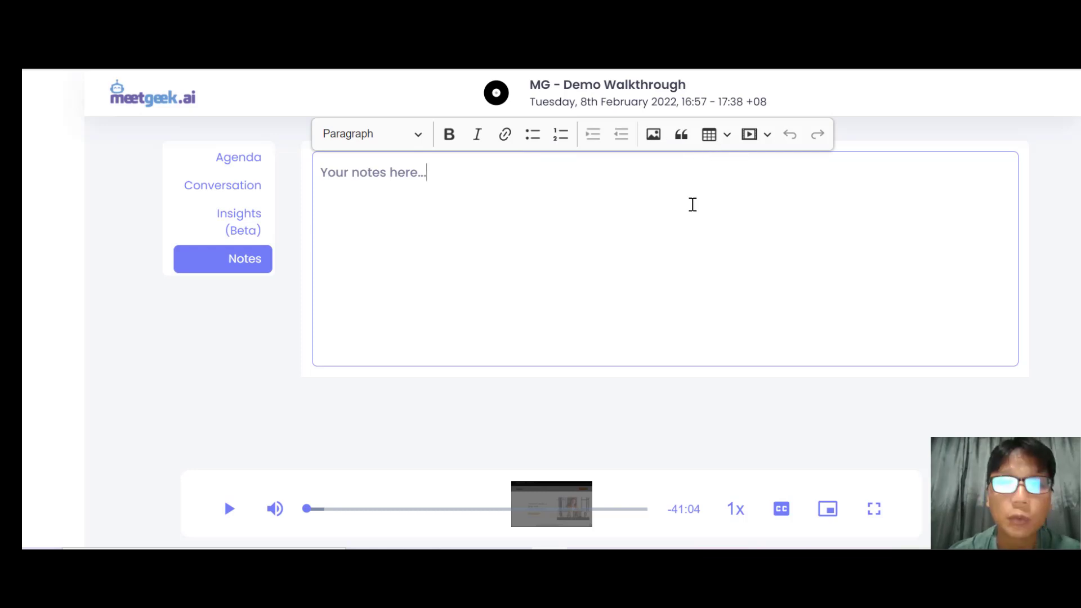
- Return to the meeting's Conversation view and scroll through its summary
left_click(245, 194)
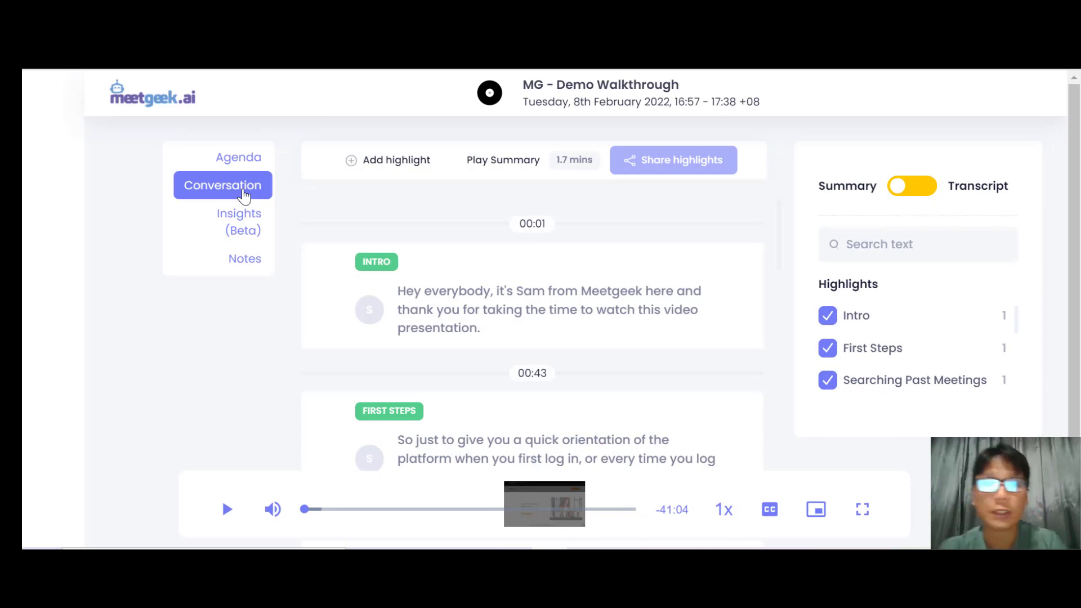
mouse_move(676, 316)
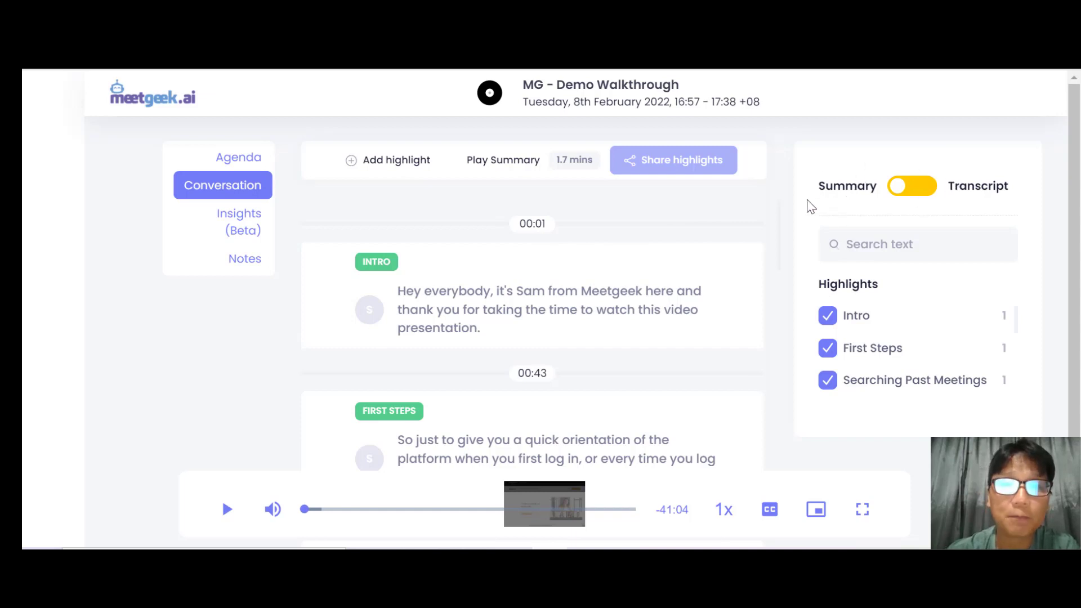
scroll(621, 350, "down", 1)
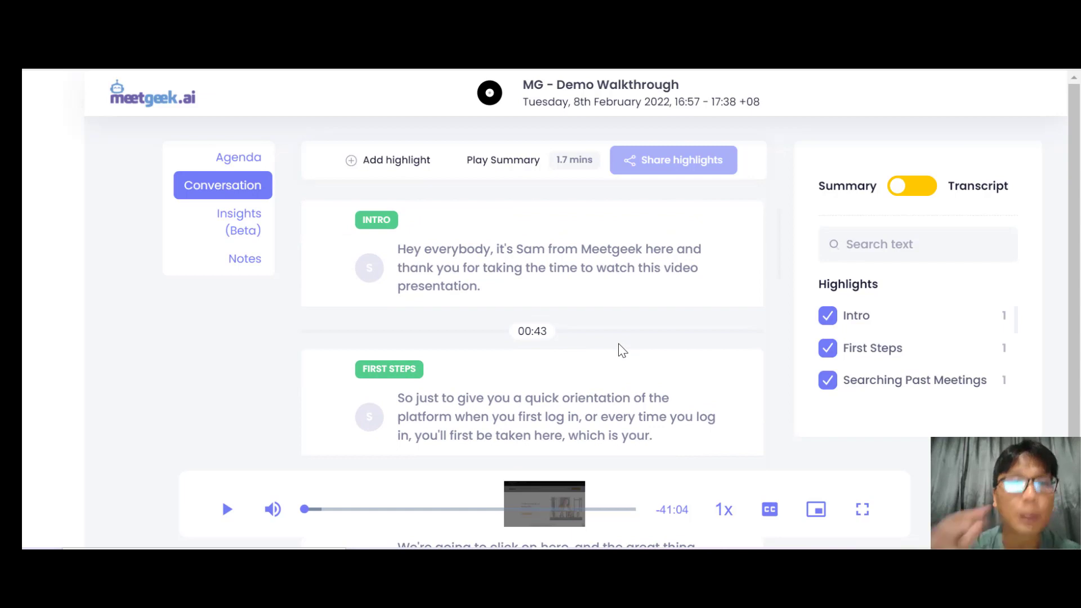
- Switch to the full transcript, review the Highlights list, and untick First Steps
left_click(916, 189)
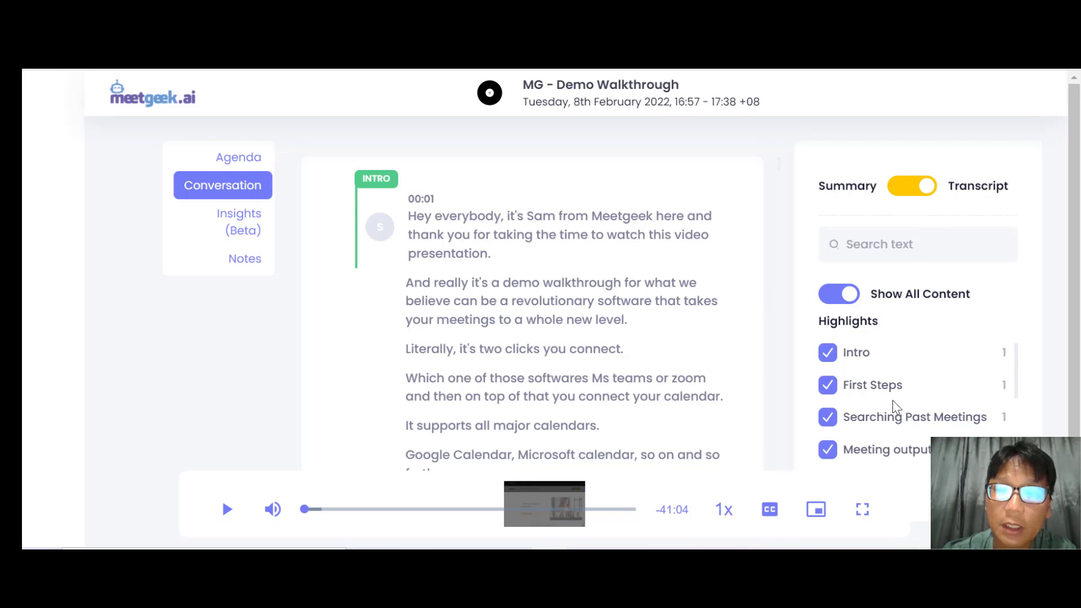
scroll(896, 406, "down", 3)
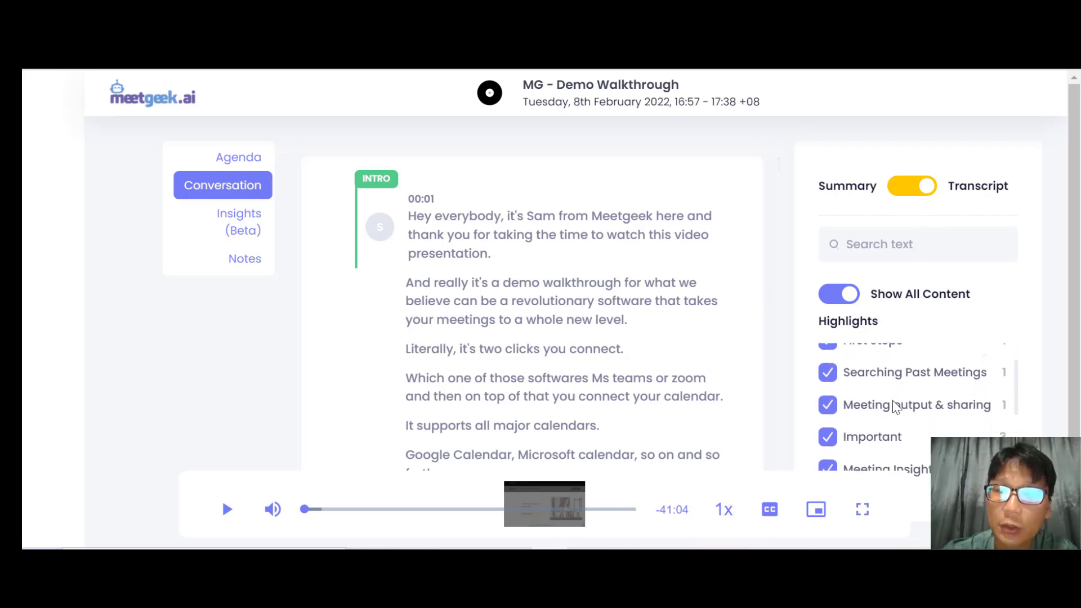
scroll(895, 405, "down", 5)
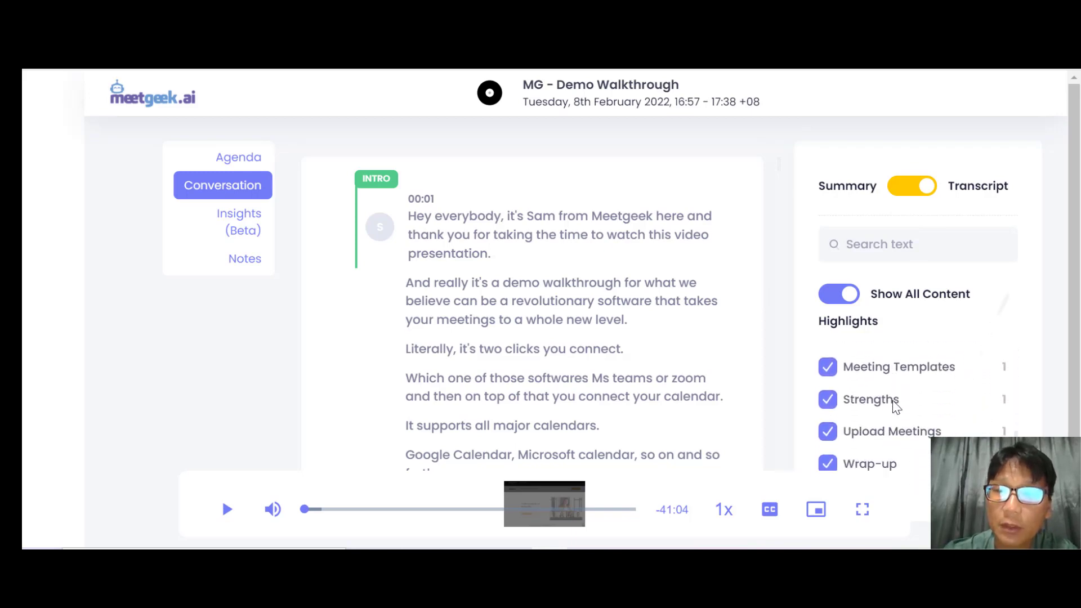
scroll(895, 406, "up", 2)
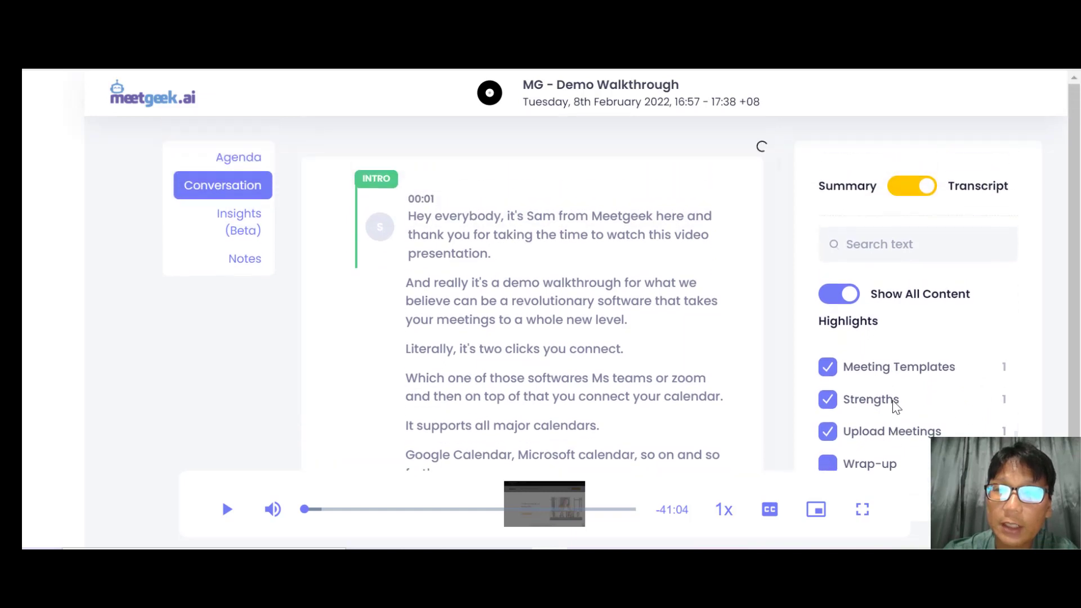
scroll(895, 405, "up", 8)
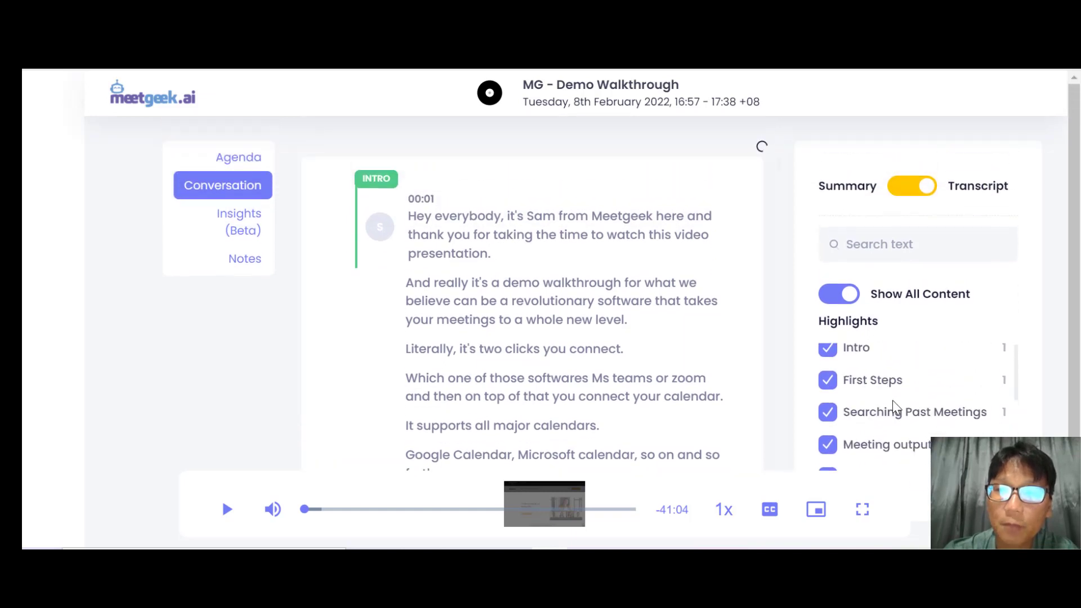
scroll(893, 400, "up", 1)
left_click(893, 401)
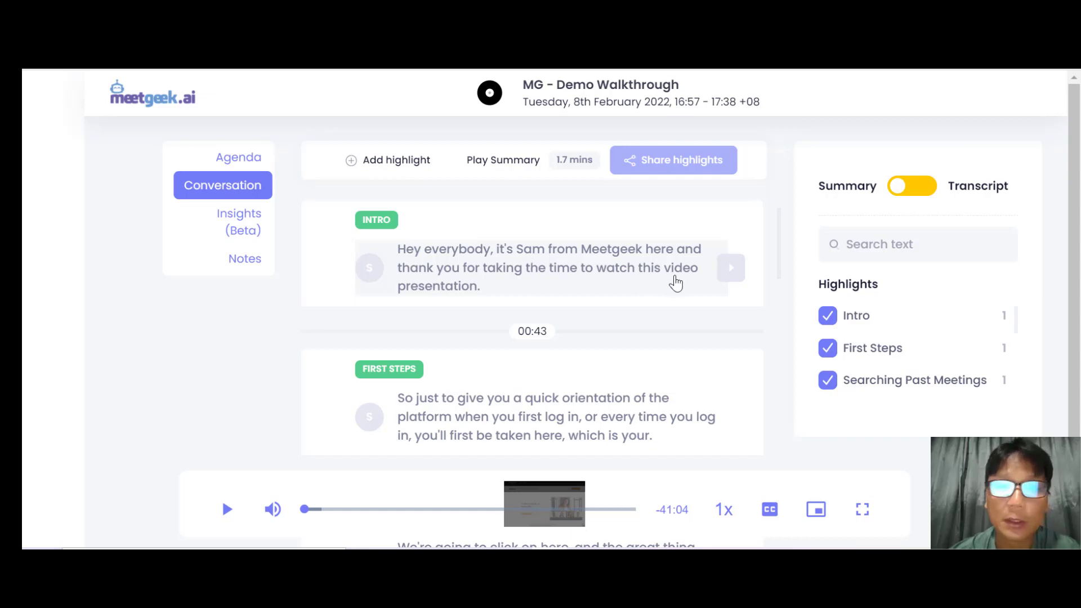
- Play the recording full screen from the Intro highlight, then show the conversation as Transcript
left_click(729, 277)
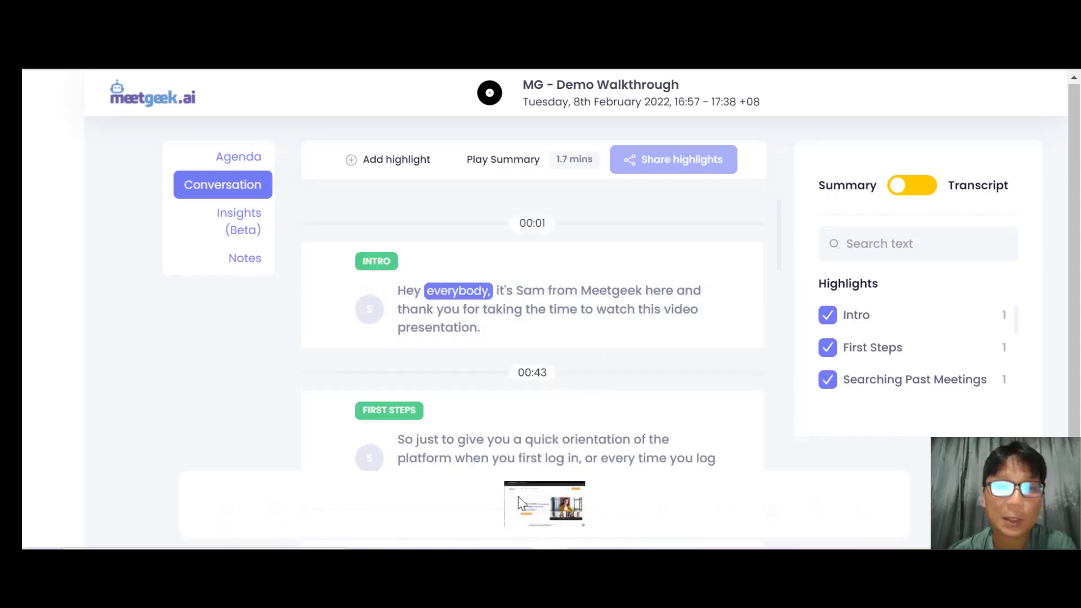
mouse_move(314, 523)
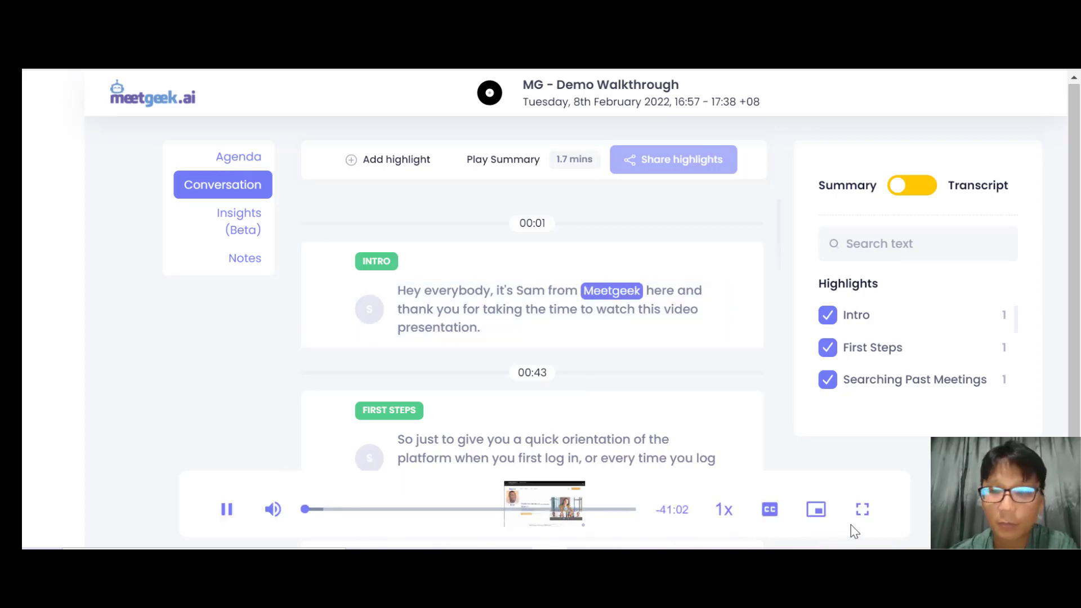
scroll(865, 516, "down", 1)
left_click(862, 423)
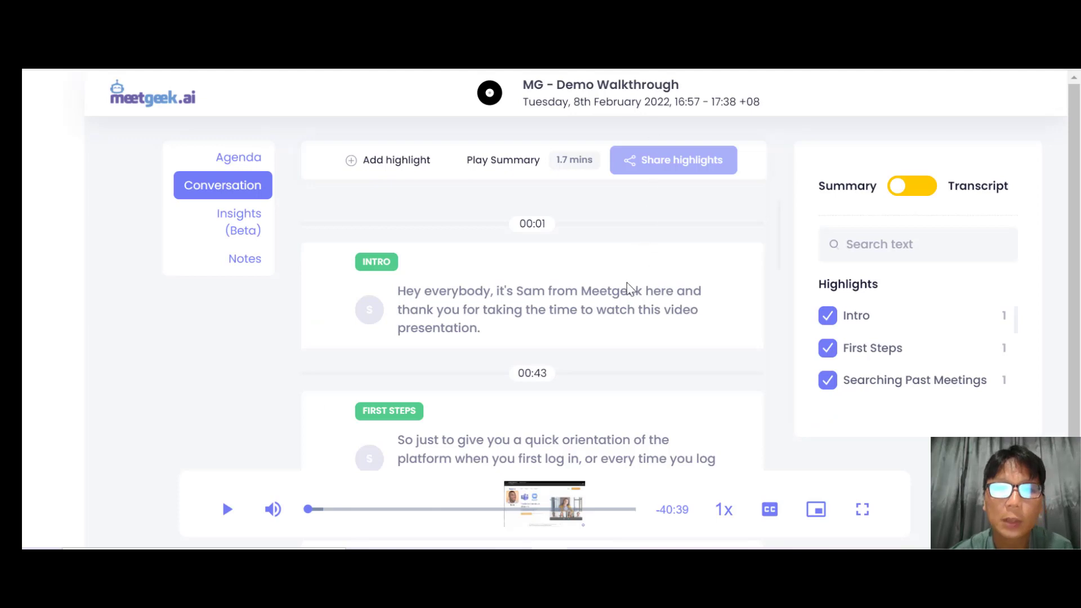
left_click(913, 190)
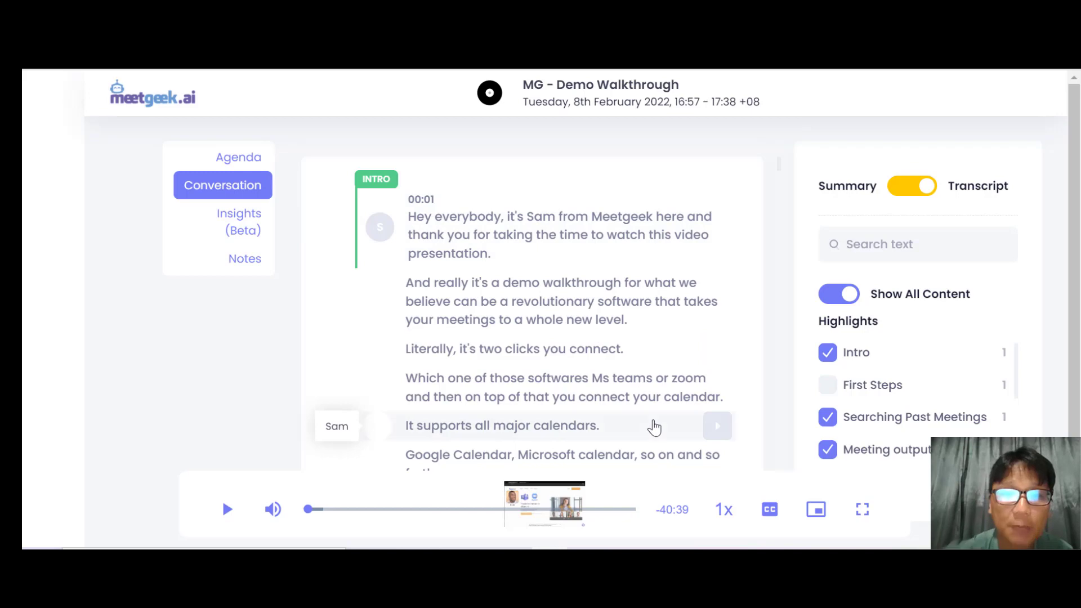
scroll(620, 394, "down", 6)
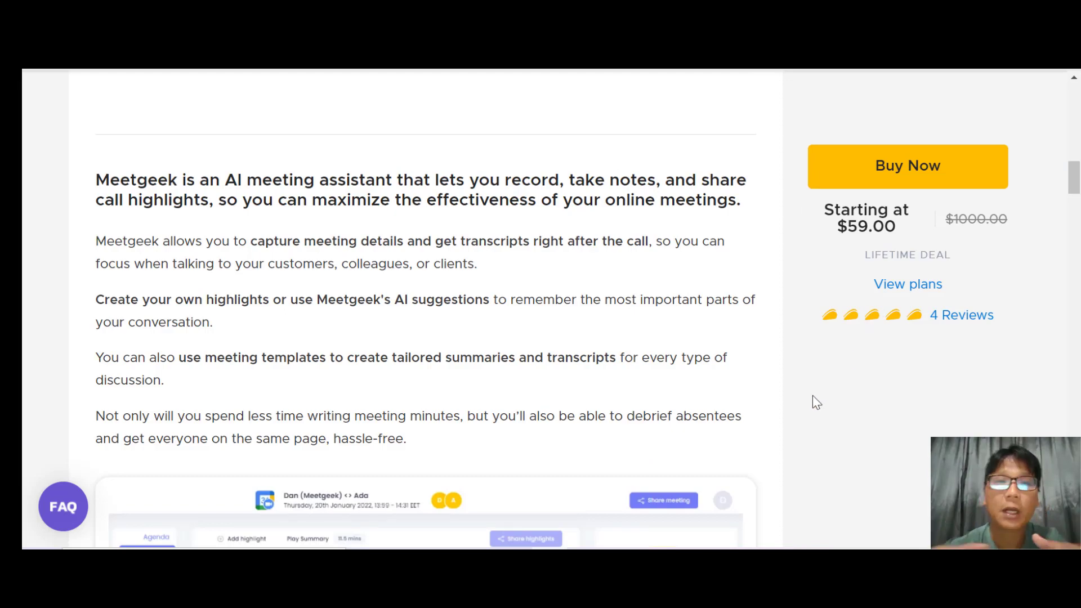
- Scroll to the top of the AppSumo Meetgeek deal page showing the $59.00 lifetime deal
scroll(817, 402, "up", 10)
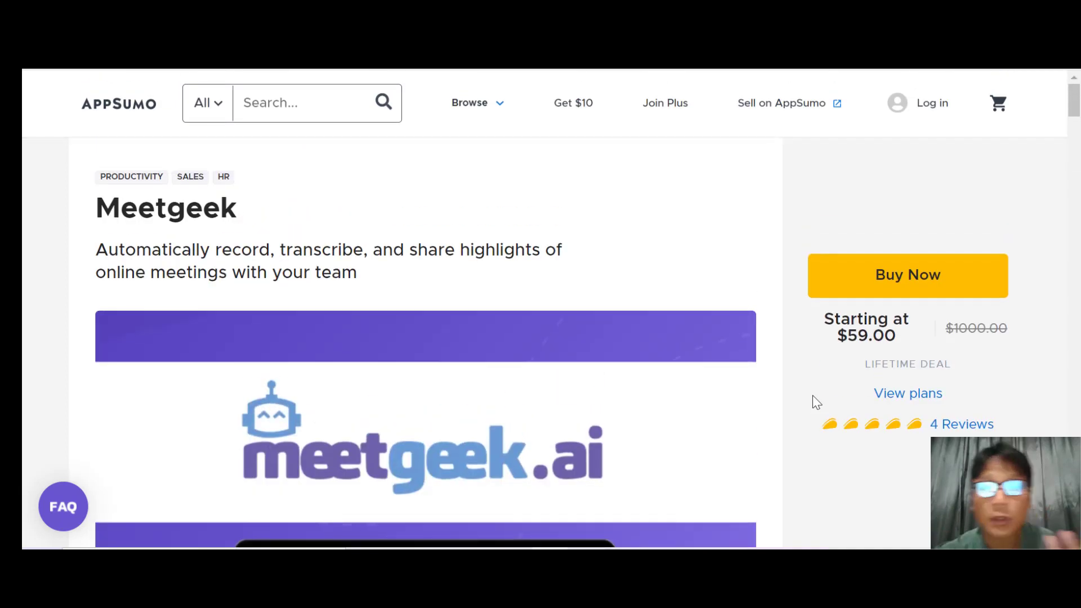